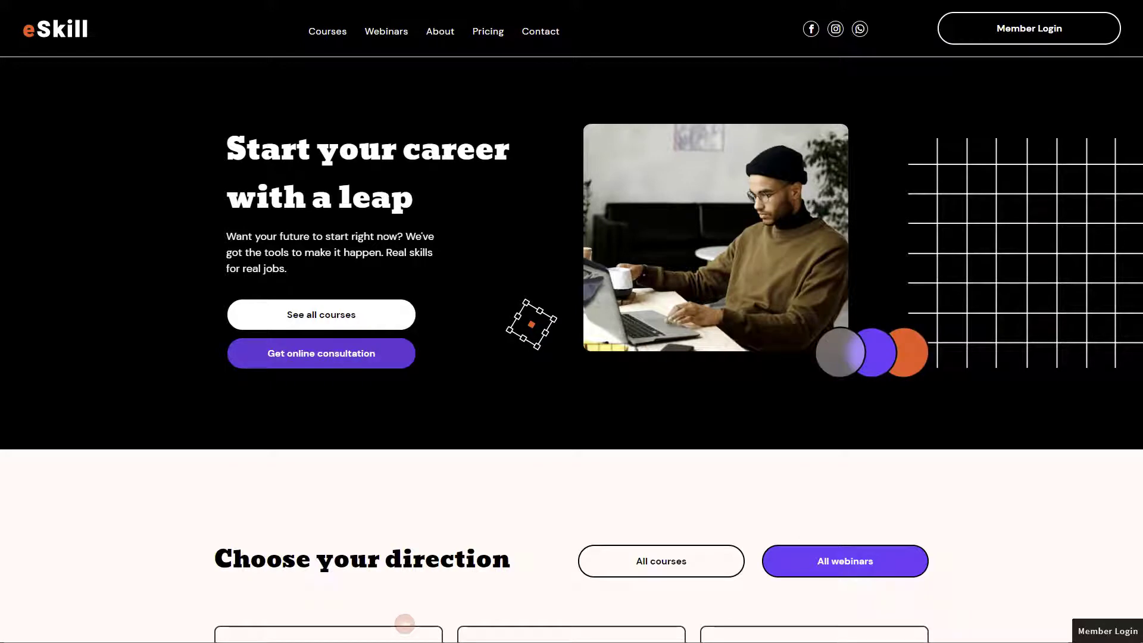
- View the live site's MemberSpace Member Login popup, then close it
{"action": "left_click", "coordinate": [1024, 35]}
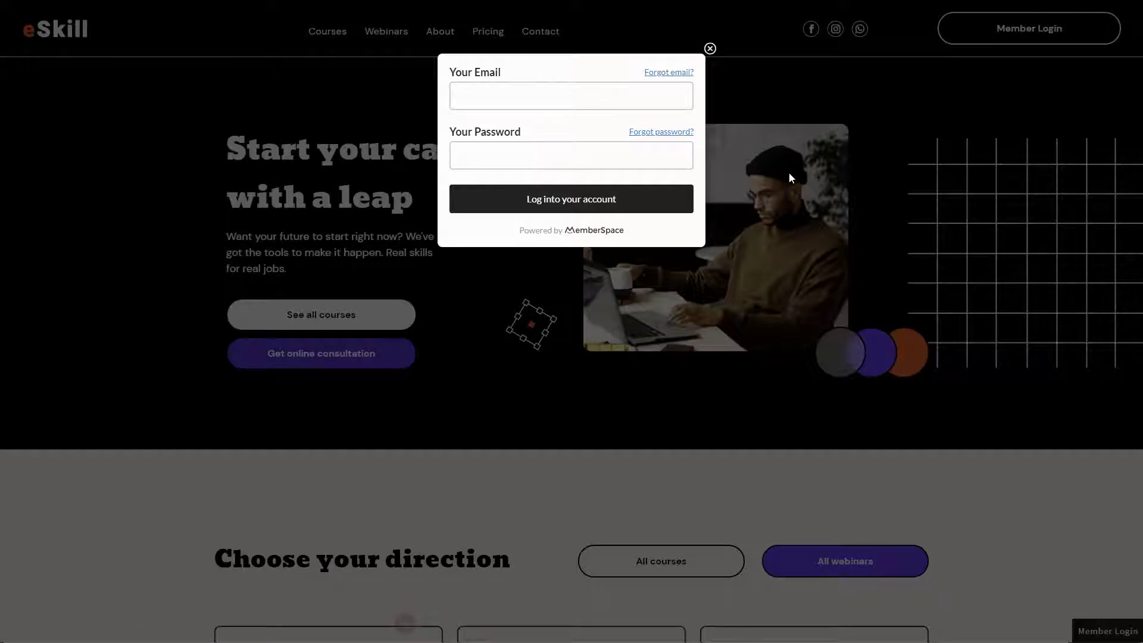
{"action": "left_click", "coordinate": [710, 48]}
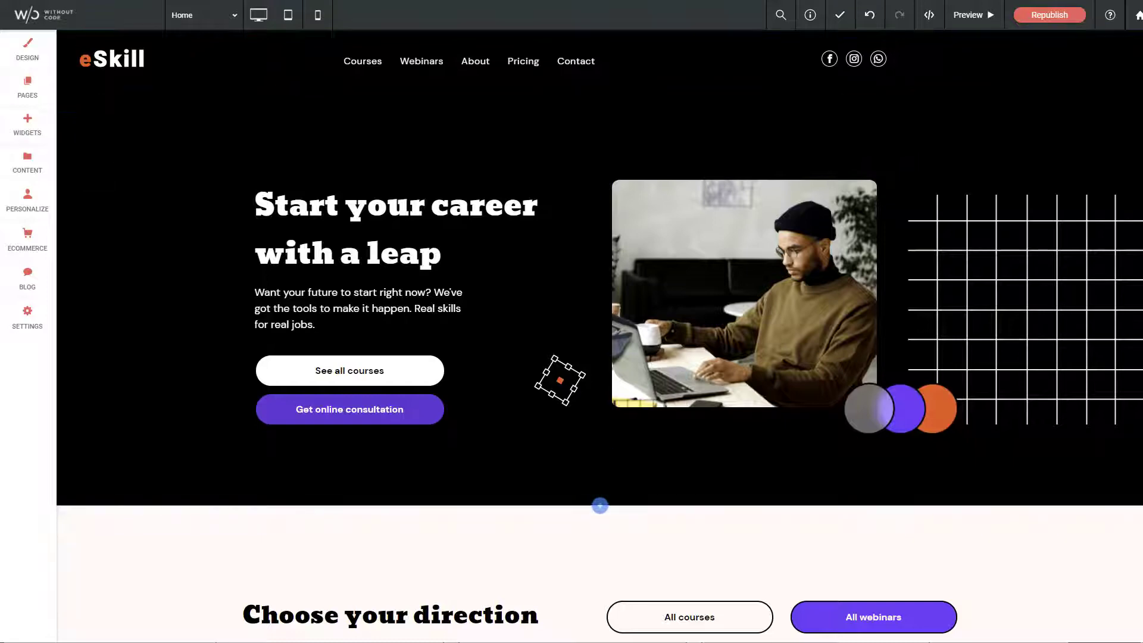
- Find the MemberSpace widget by searching 'member' and place it in the page header
{"action": "left_click", "coordinate": [27, 123]}
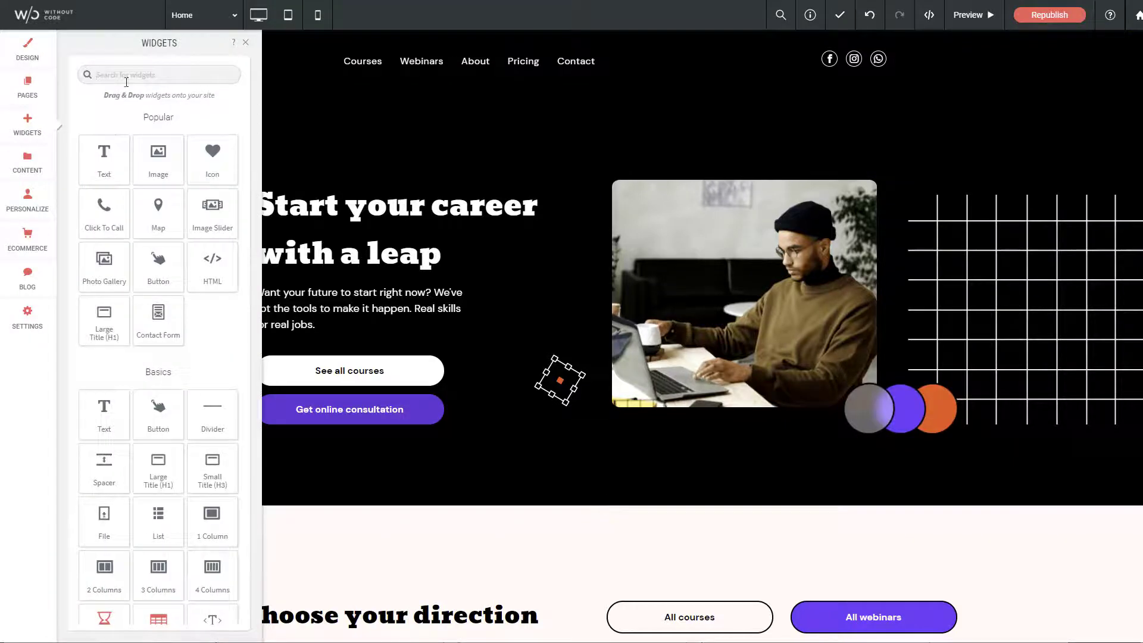
{"action": "type", "text": "member"}
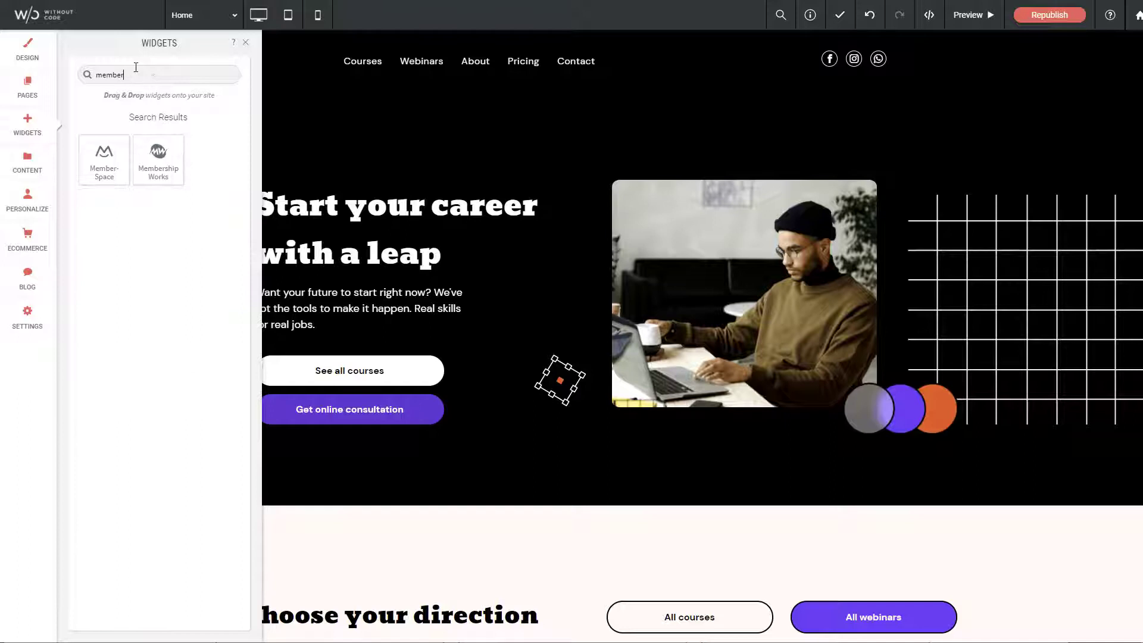
{"action": "left_click_drag", "start_coordinate": [103, 156], "coordinate": [1038, 71]}
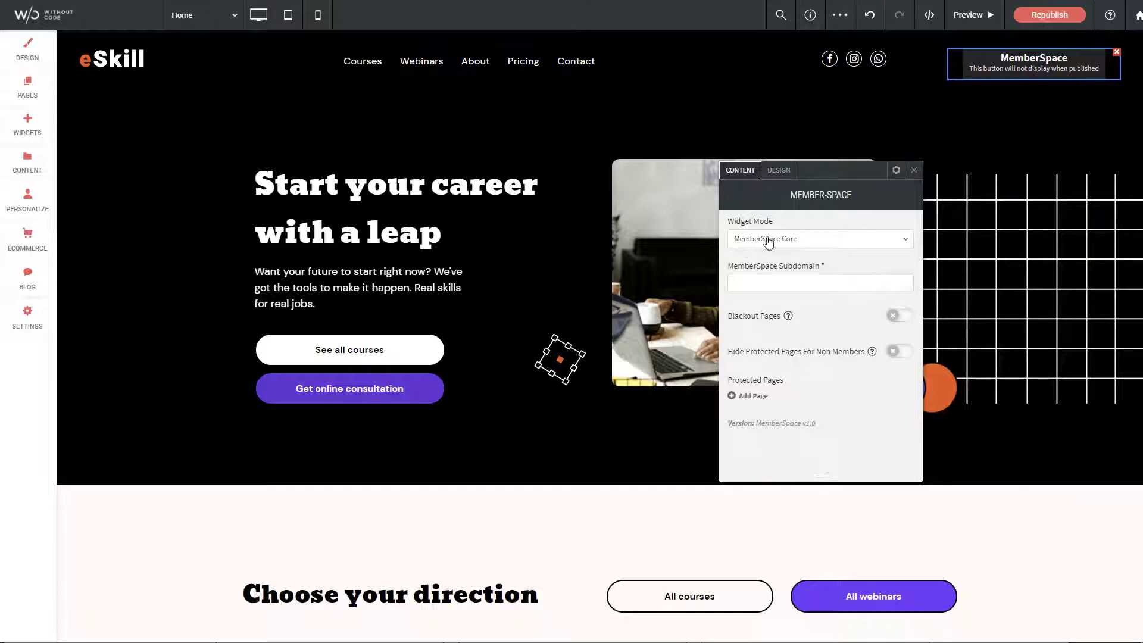
- Switch the widget to Login / Account Popup Button mode, set subdomain memberdemo, and change the label to 'Login'
{"action": "left_click", "coordinate": [789, 240]}
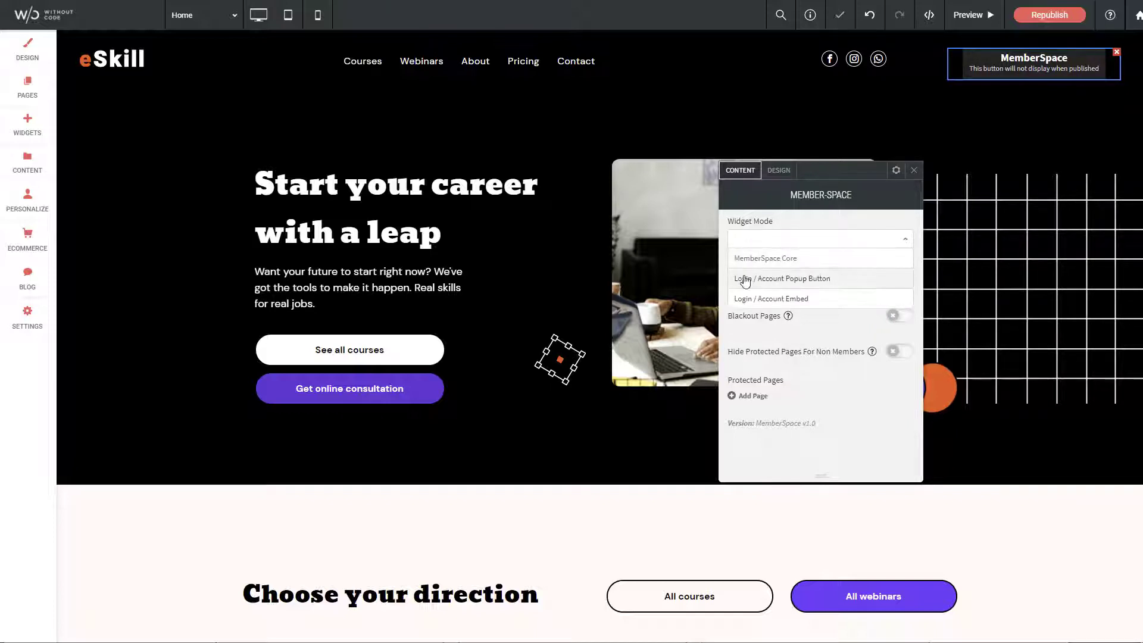
{"action": "left_click", "coordinate": [807, 283]}
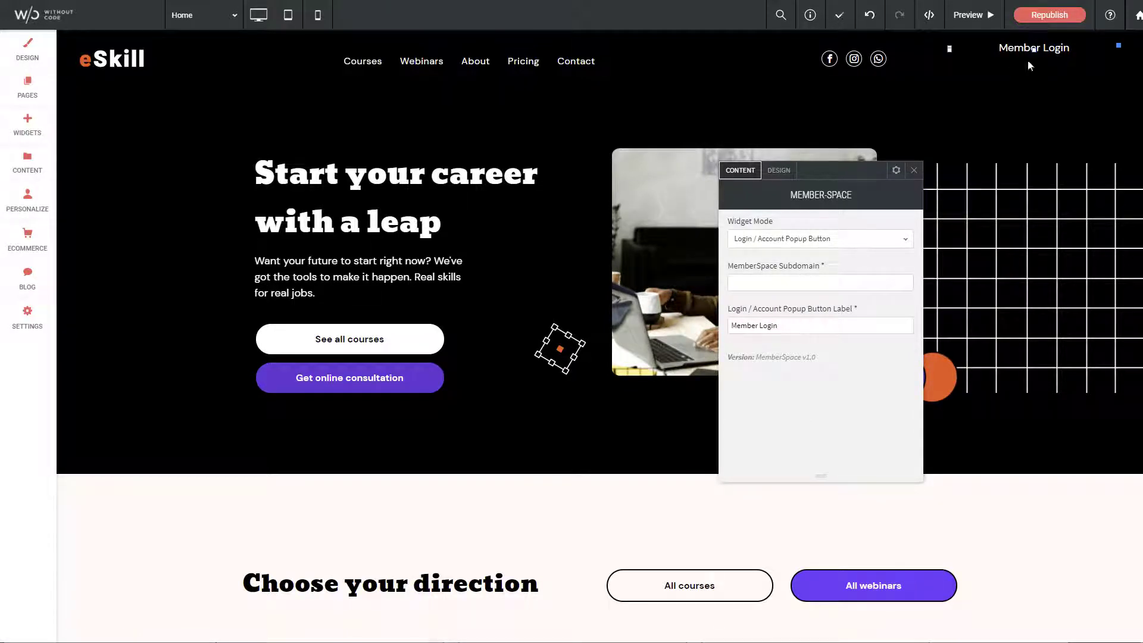
{"action": "double_click", "coordinate": [768, 282]}
{"action": "left_click", "coordinate": [767, 325]}
{"action": "double_click", "coordinate": [751, 325]}
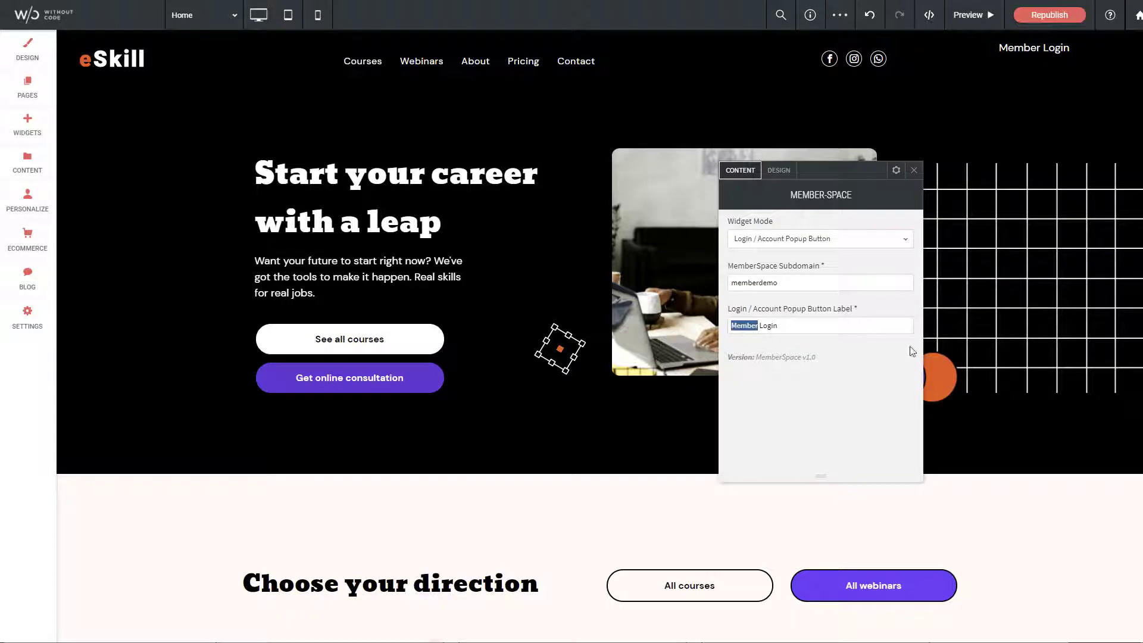
{"action": "key", "text": "BackSpace"}
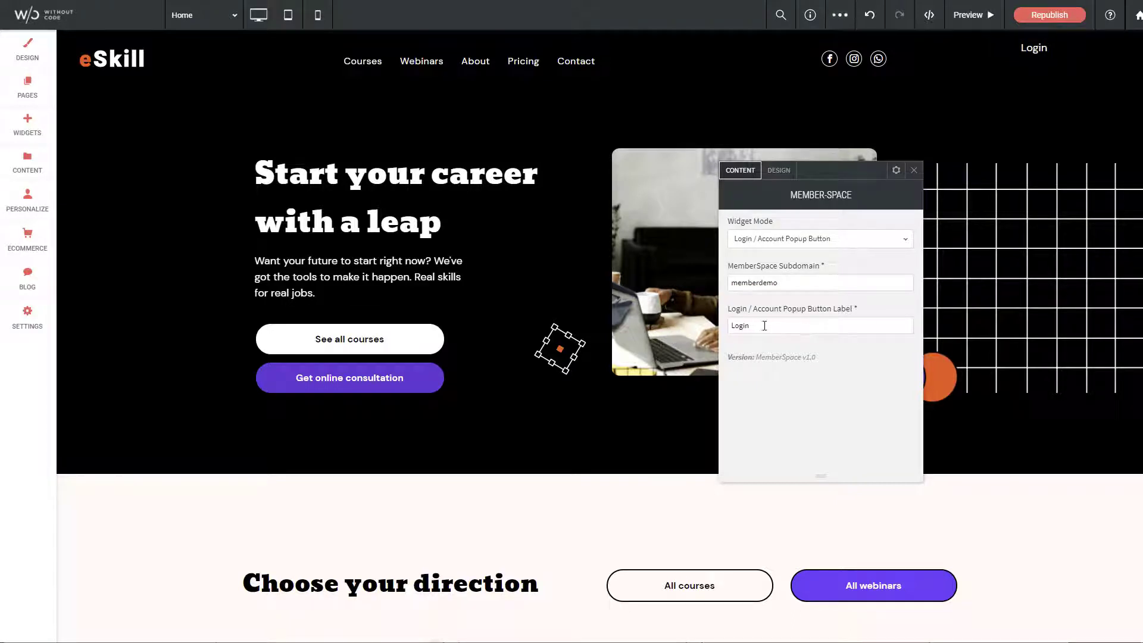
{"action": "left_click", "coordinate": [945, 384]}
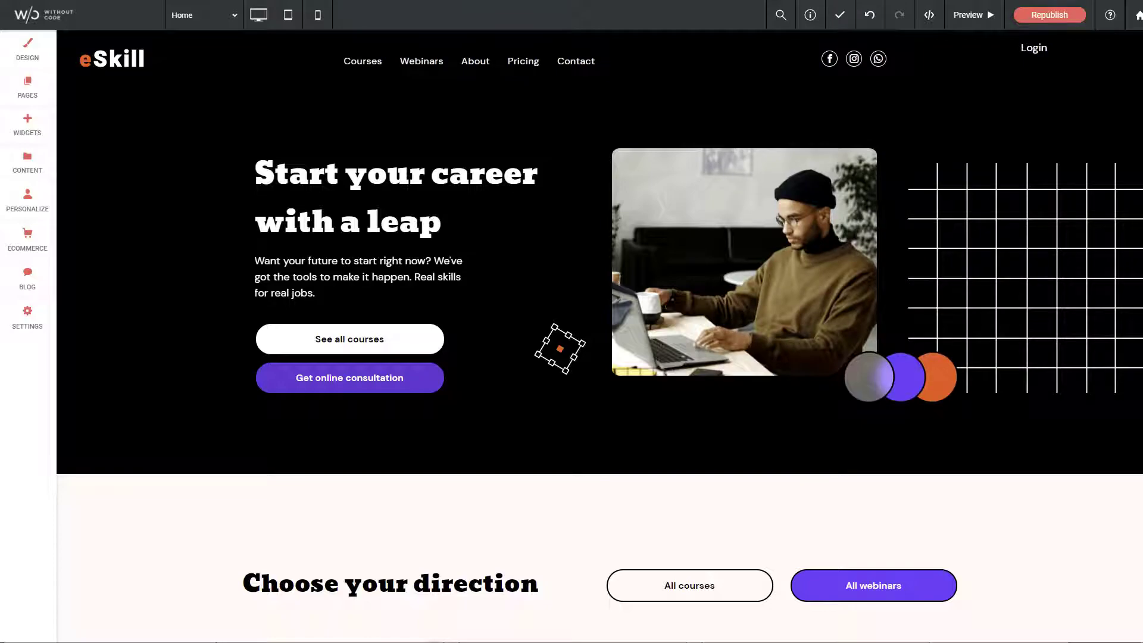
{"action": "scroll", "coordinate": [599, 357], "scroll_direction": "down", "scroll_amount": 20}
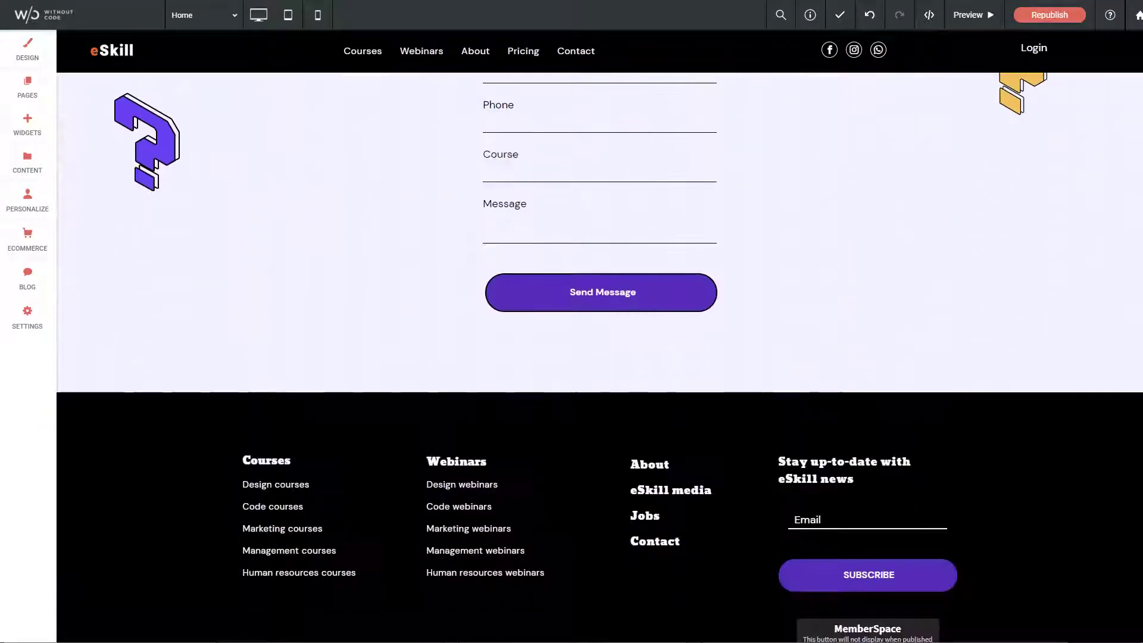
{"action": "scroll", "coordinate": [1010, 526], "scroll_direction": "down", "scroll_amount": 2}
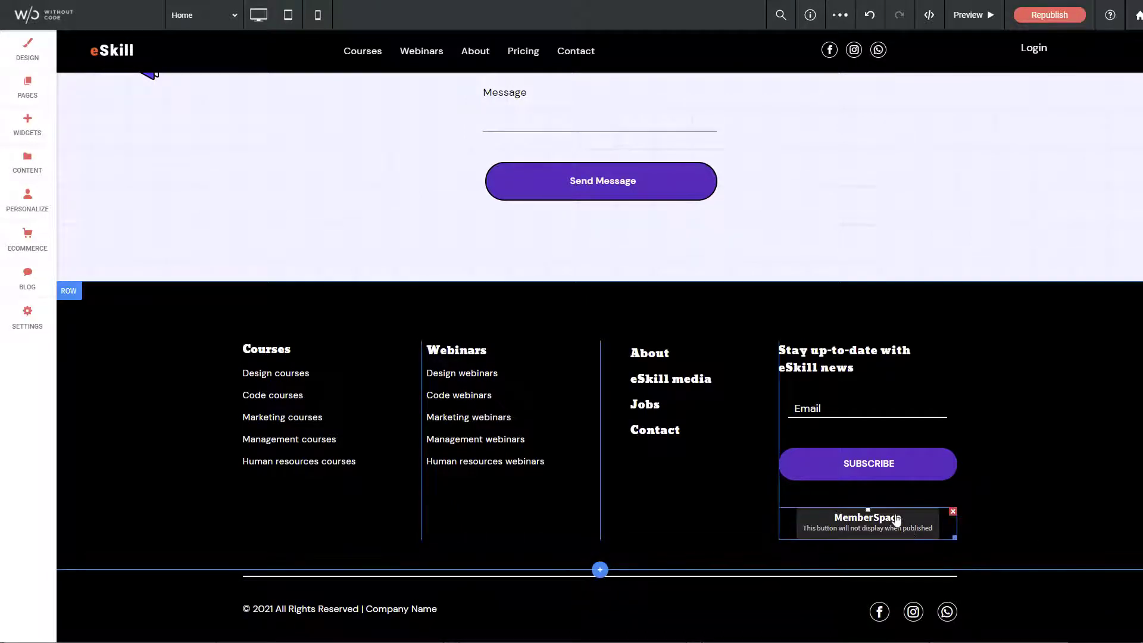
{"action": "left_click", "coordinate": [862, 517]}
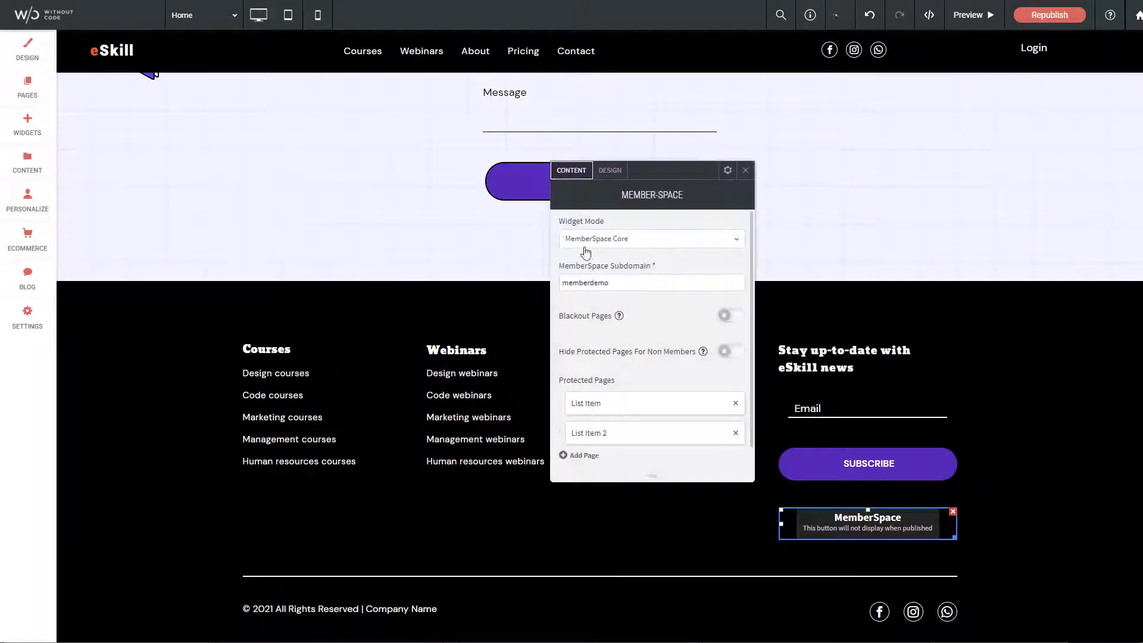
{"action": "left_click", "coordinate": [745, 170]}
{"action": "scroll", "coordinate": [1138, 568], "scroll_direction": "up", "scroll_amount": 15}
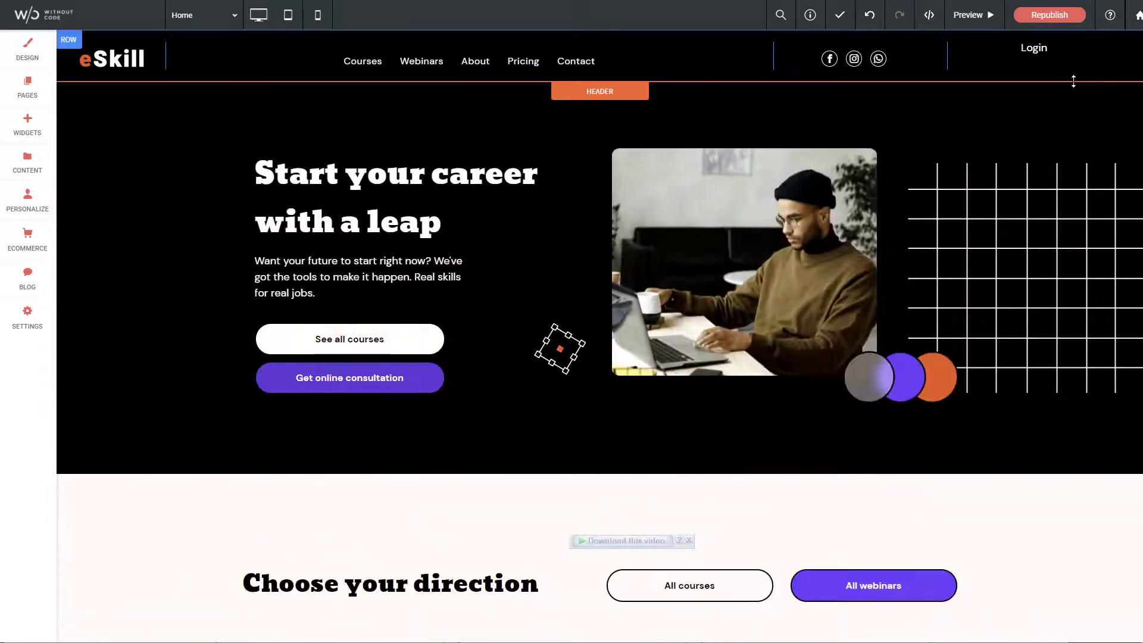
{"action": "left_click", "coordinate": [1046, 55]}
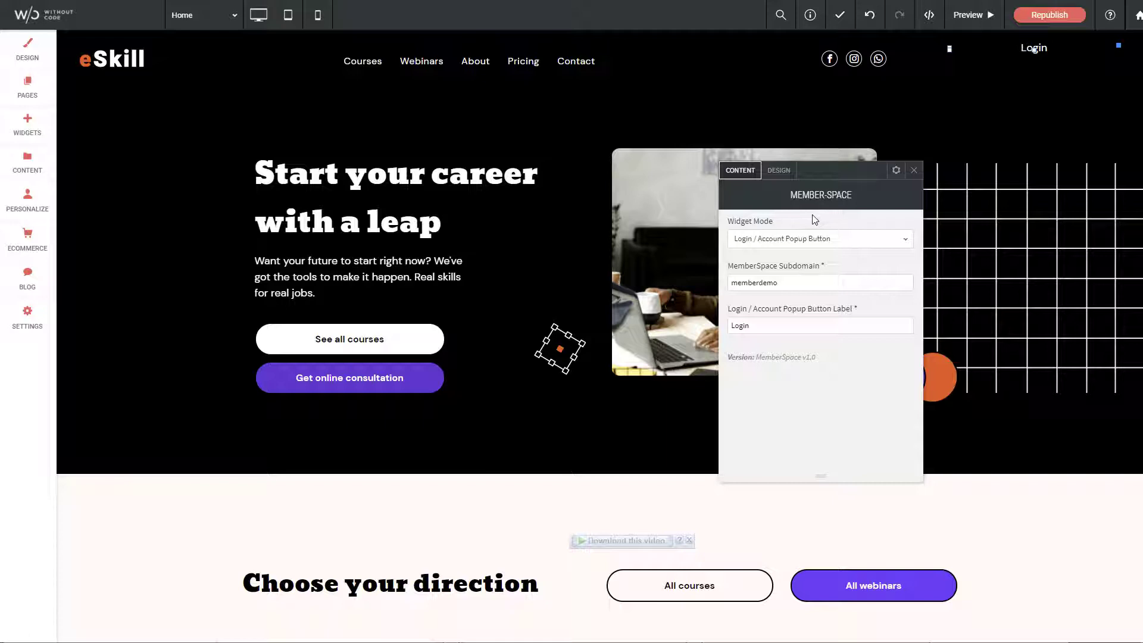
- Set the Login popup button's height to 48px
{"action": "left_click", "coordinate": [781, 178]}
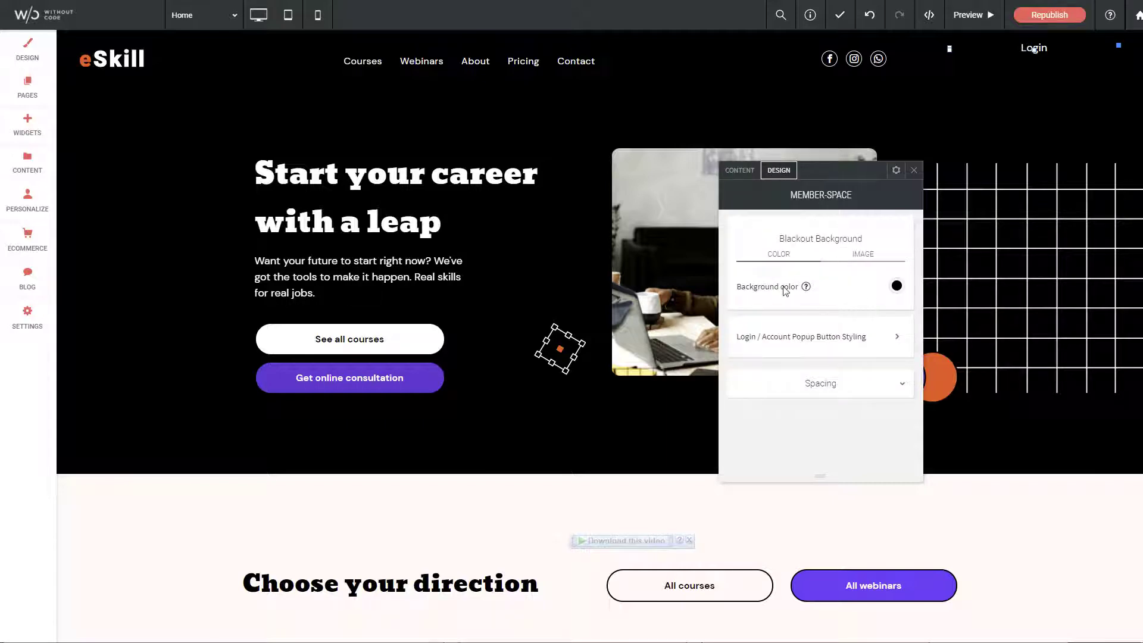
{"action": "mouse_move", "coordinate": [807, 288]}
{"action": "left_click", "coordinate": [862, 343]}
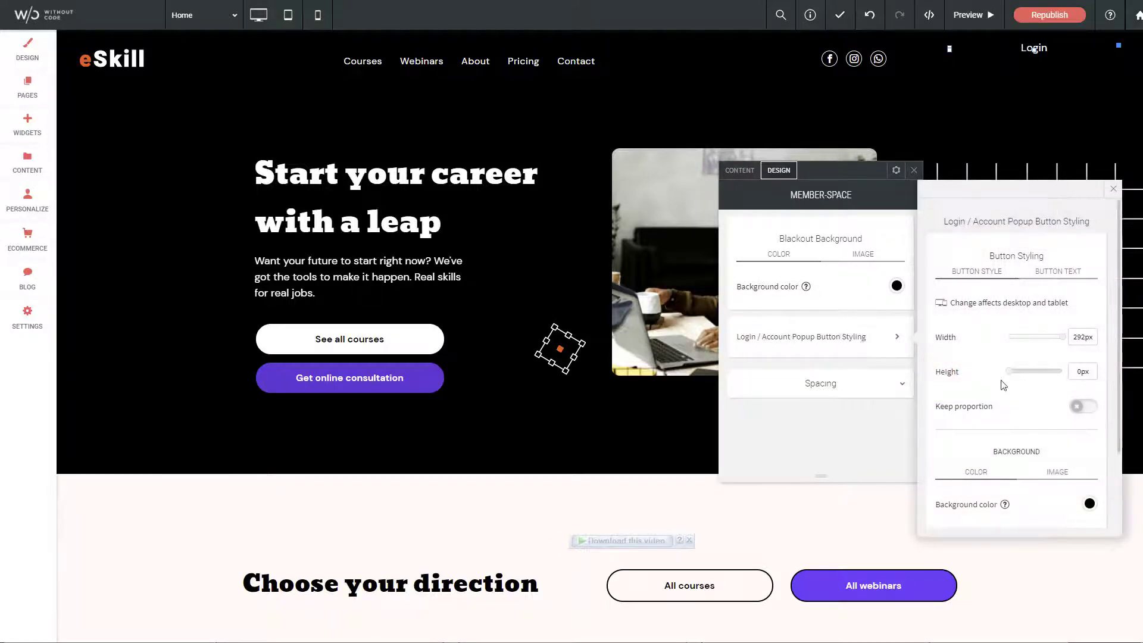
{"action": "left_click_drag", "start_coordinate": [1008, 372], "coordinate": [1017, 375]}
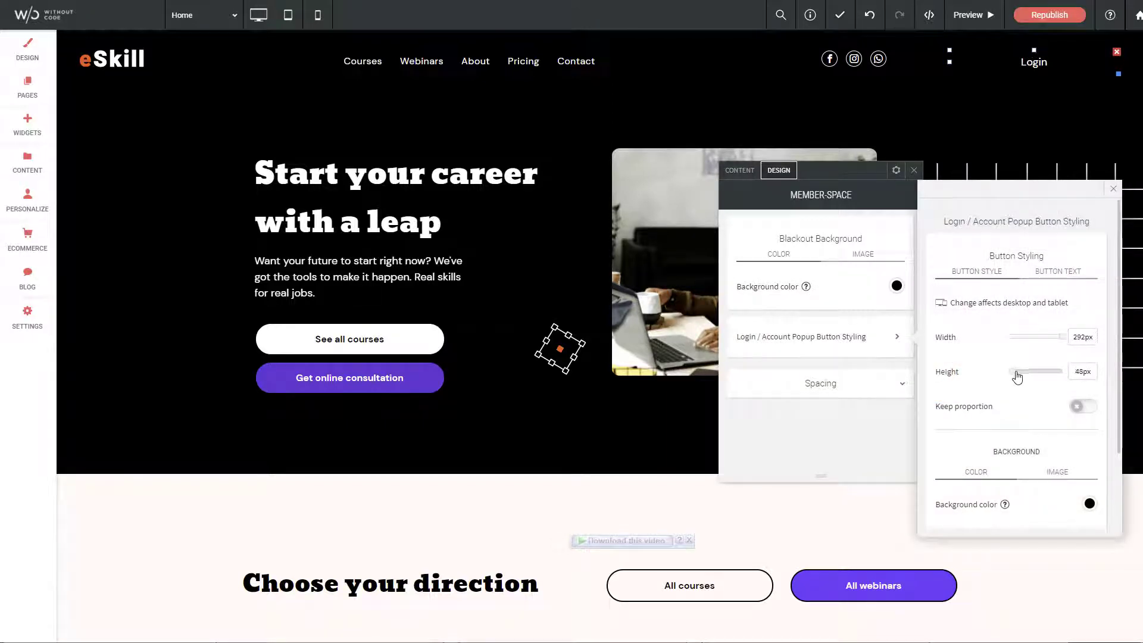
- Give the Login button a dark grey background
{"action": "scroll", "coordinate": [1073, 474], "scroll_direction": "down", "scroll_amount": 3}
{"action": "left_click", "coordinate": [1089, 409]}
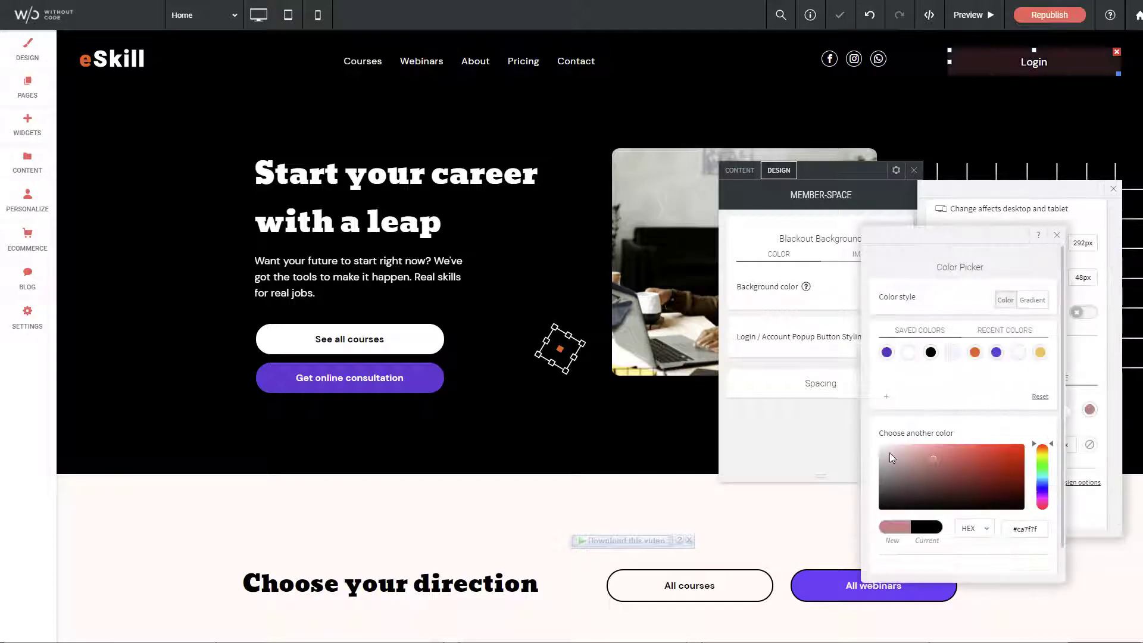
{"action": "left_click", "coordinate": [887, 488]}
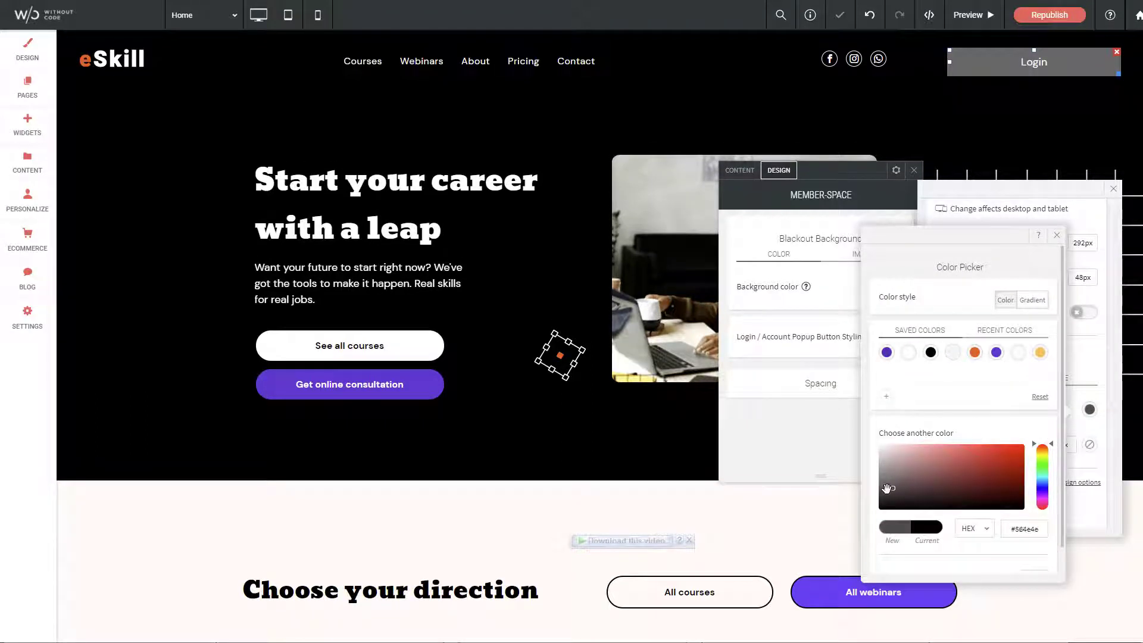
{"action": "left_click", "coordinate": [1056, 235]}
- Add a 2px white border to the Login button
{"action": "left_click_drag", "start_coordinate": [990, 452], "coordinate": [1011, 451]}
{"action": "left_click", "coordinate": [1089, 444]}
{"action": "left_click", "coordinate": [908, 363]}
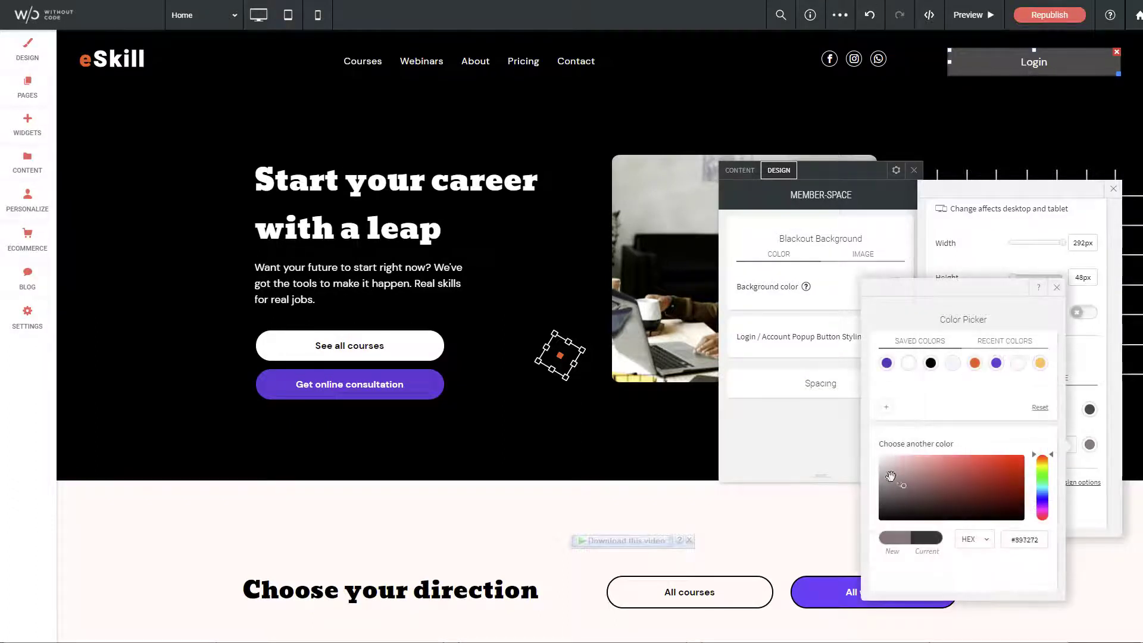
{"action": "left_click", "coordinate": [1056, 287]}
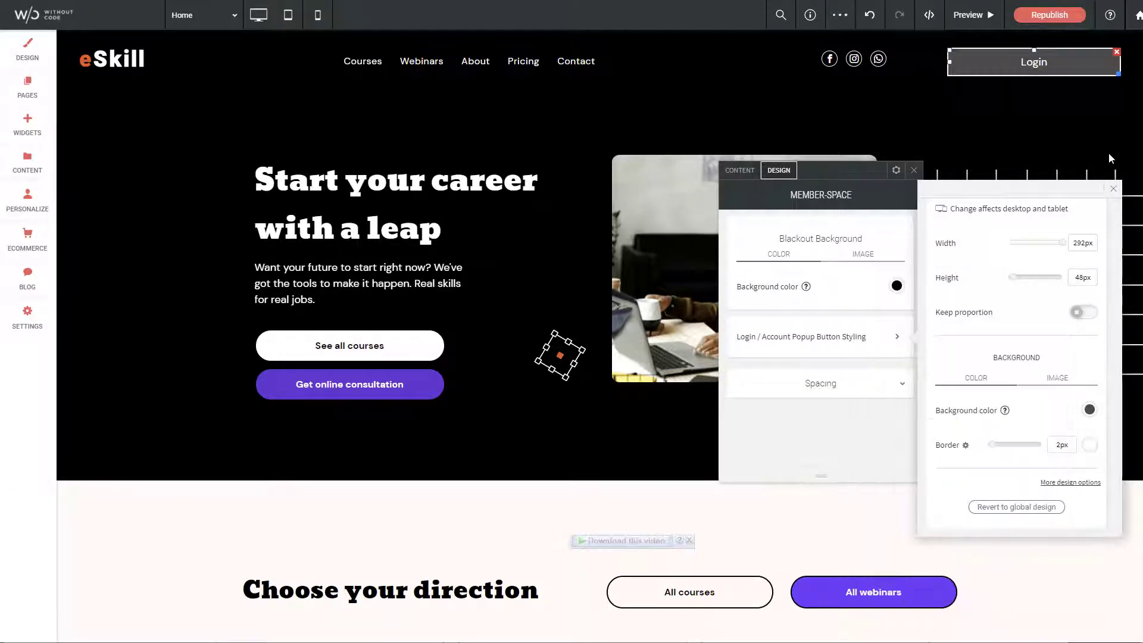
{"action": "left_click", "coordinate": [1113, 188]}
- Republish the site and open the live eSkill site to see the dark grey Login button
{"action": "left_click", "coordinate": [914, 171]}
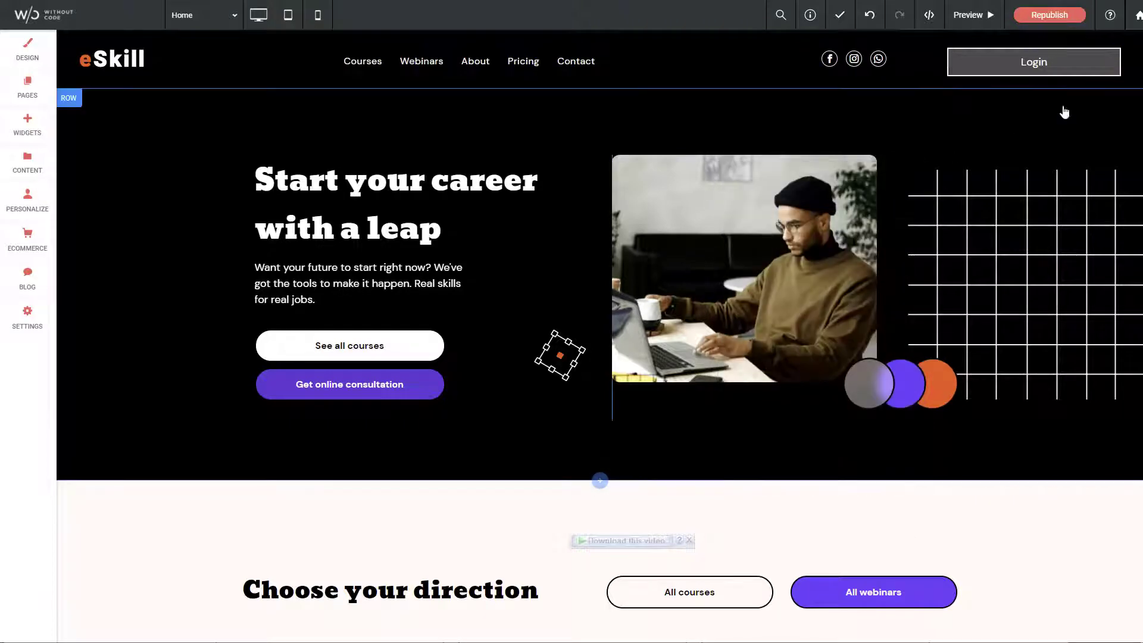
{"action": "left_click", "coordinate": [1050, 15]}
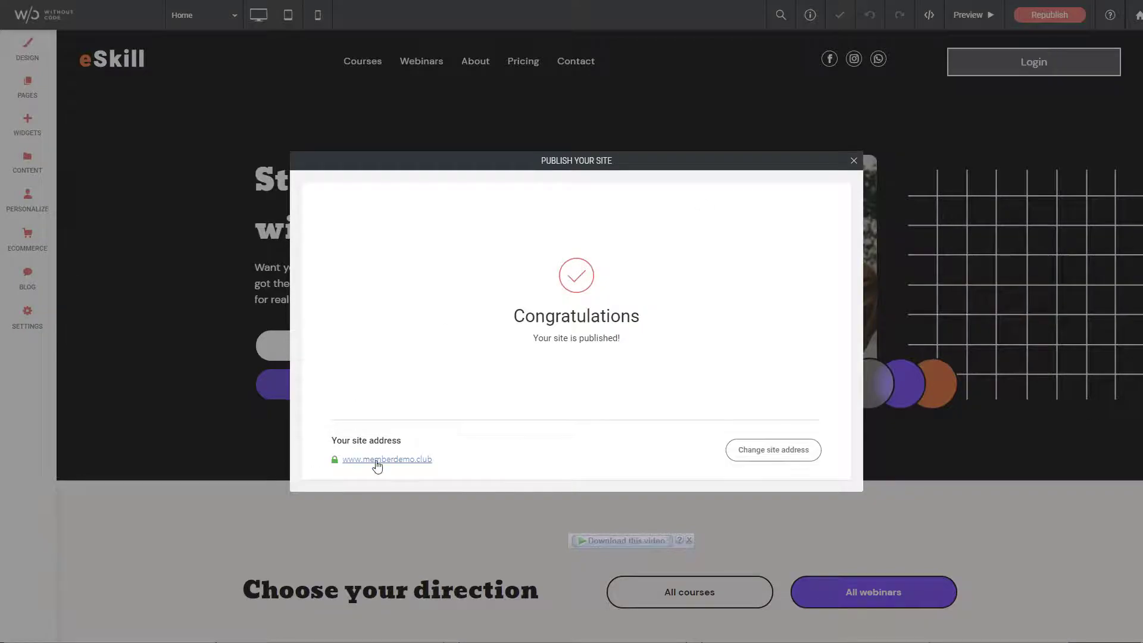
{"action": "left_click", "coordinate": [380, 461]}
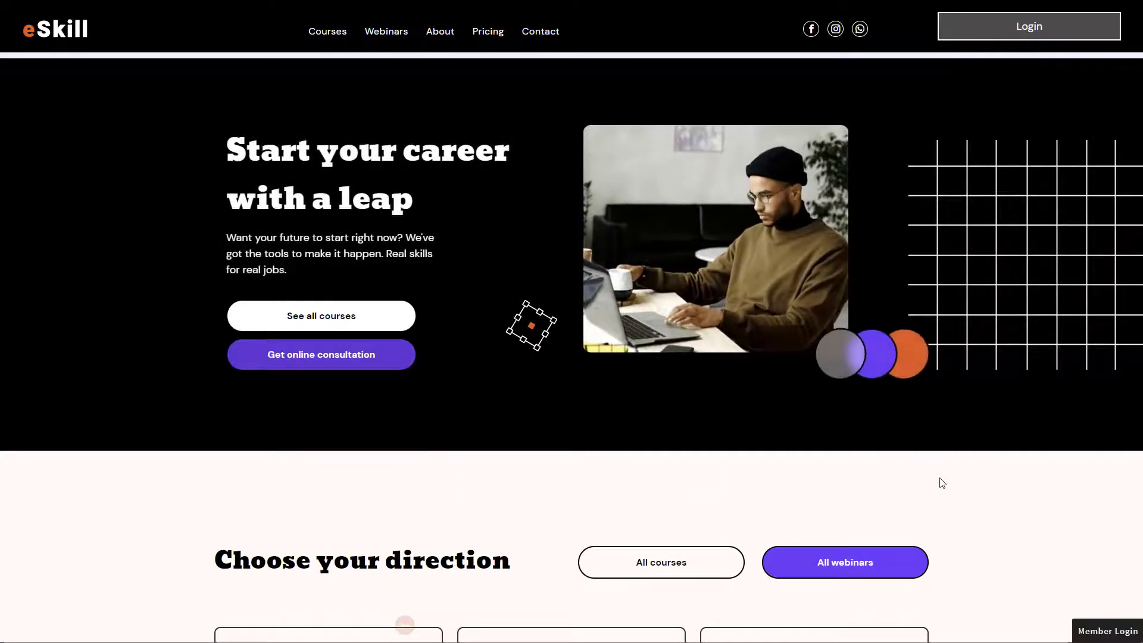
- Sign in through the Login popup with the member's email and password, dismissing the save-login and welcome prompts
{"action": "left_click", "coordinate": [1029, 31]}
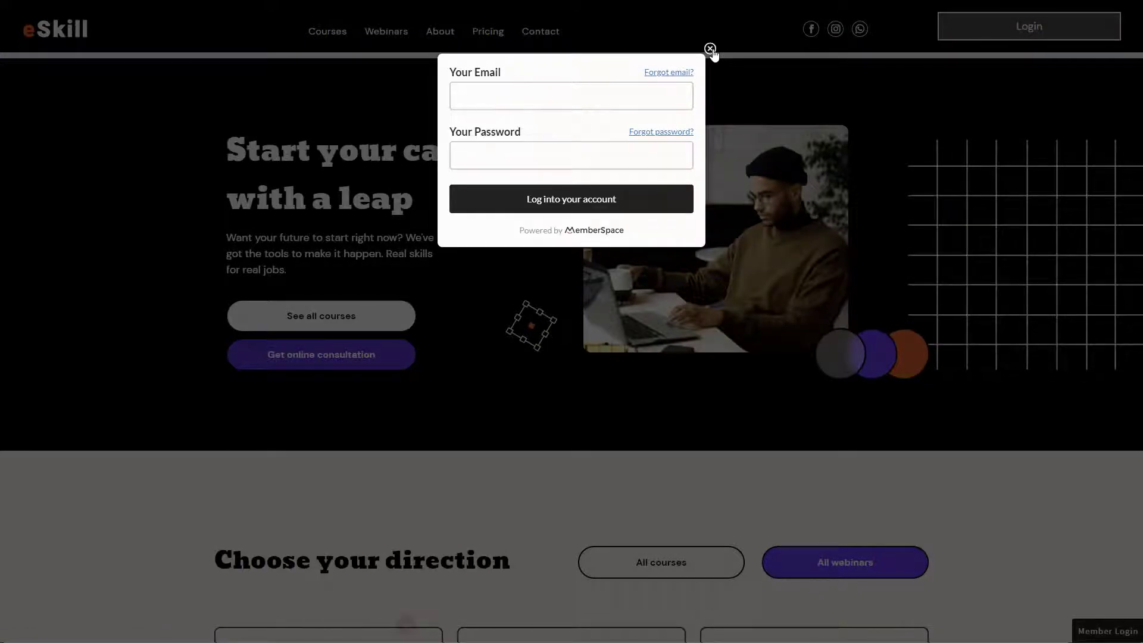
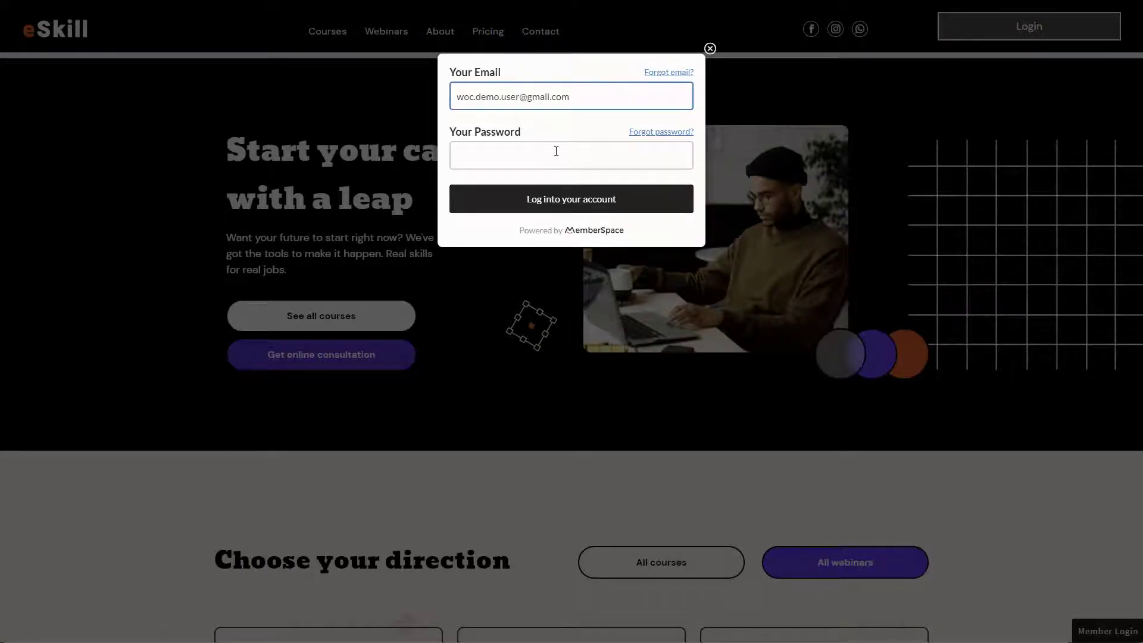
{"action": "left_click", "coordinate": [554, 153]}
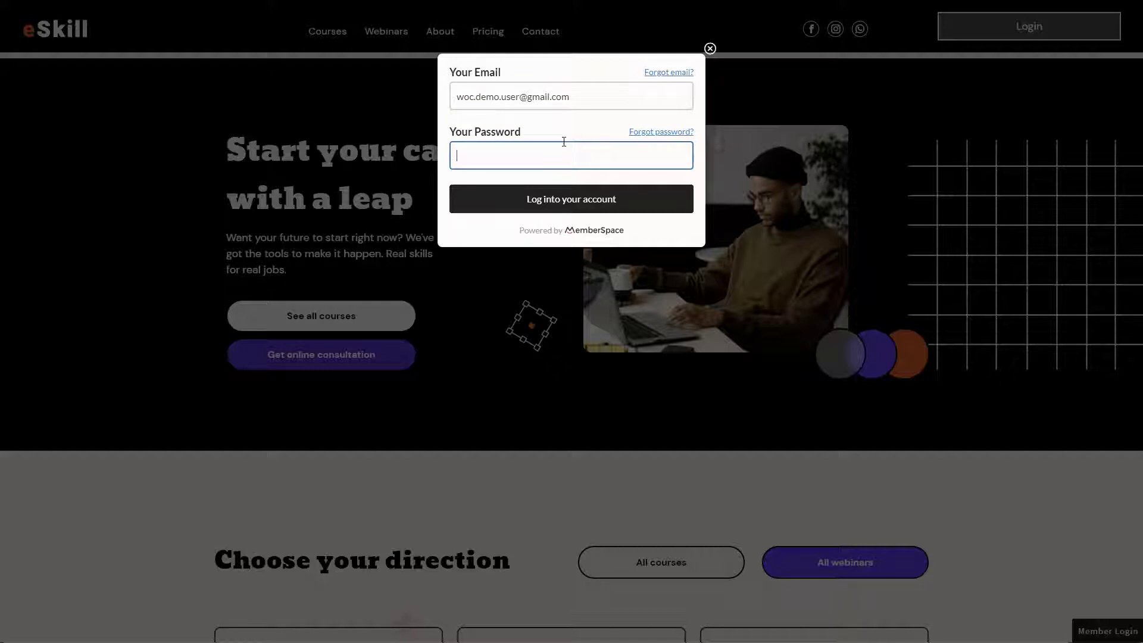
{"action": "type", "text": "•••••••••••••••"}
{"action": "key", "text": "Return"}
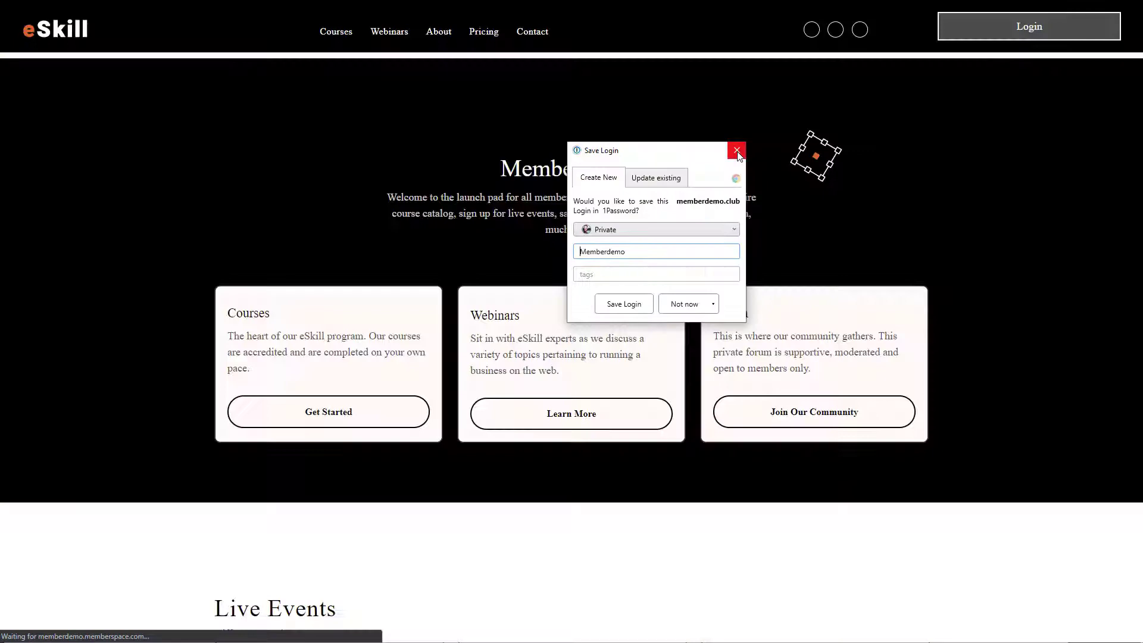
{"action": "left_click", "coordinate": [737, 152]}
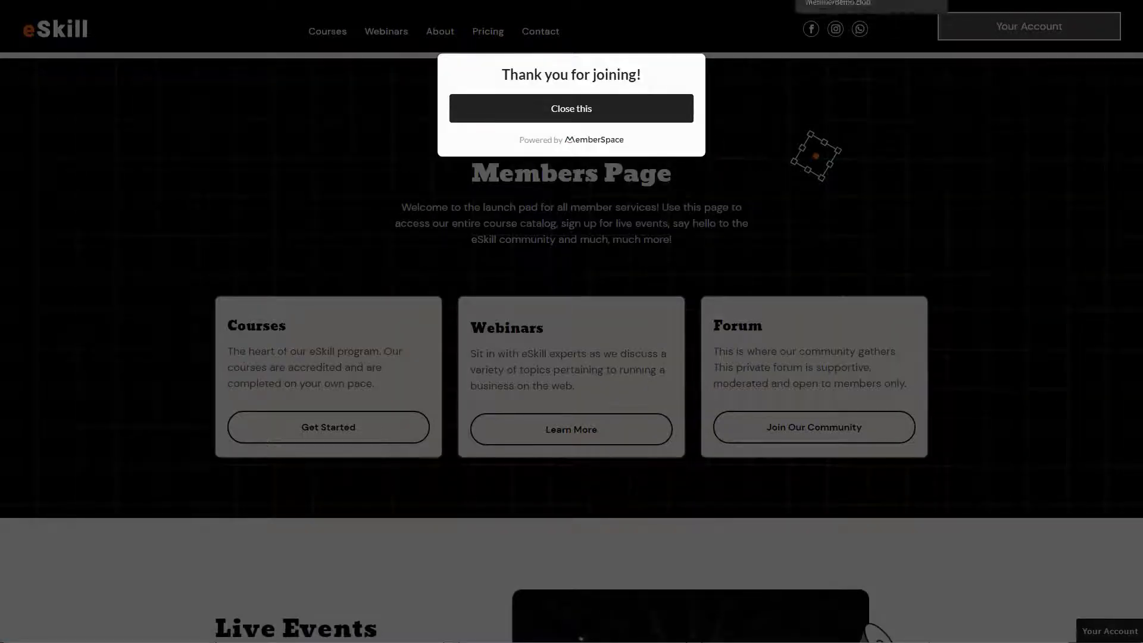
{"action": "left_click", "coordinate": [581, 116]}
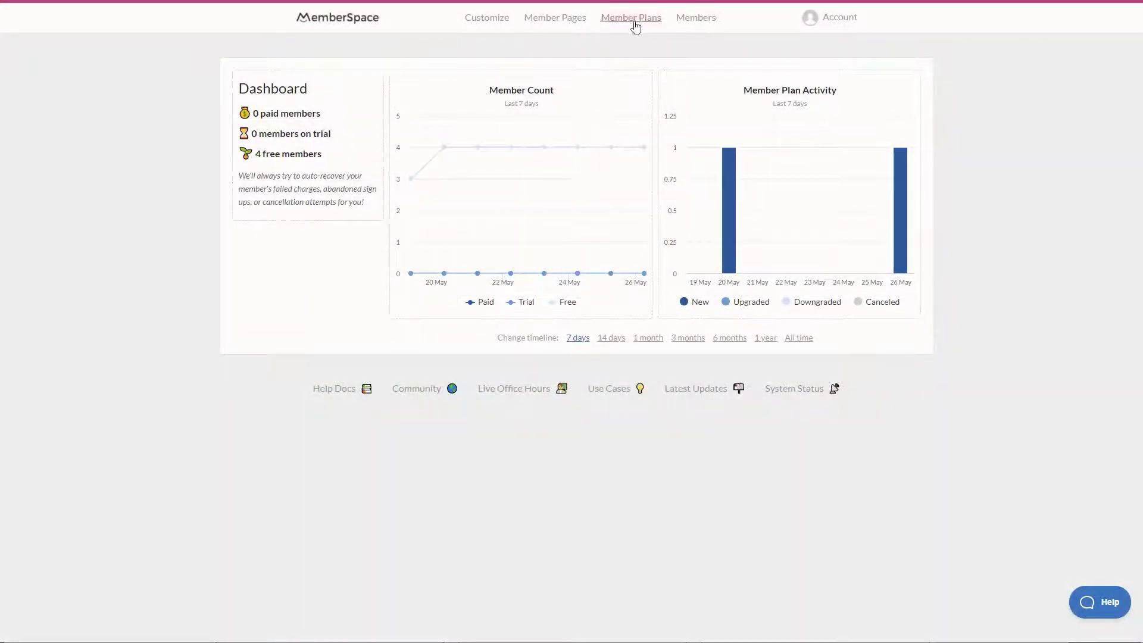
- Open the All Access plan's edit page to review access to /members, /webinars, /courses and its redirects
{"action": "left_click", "coordinate": [634, 24]}
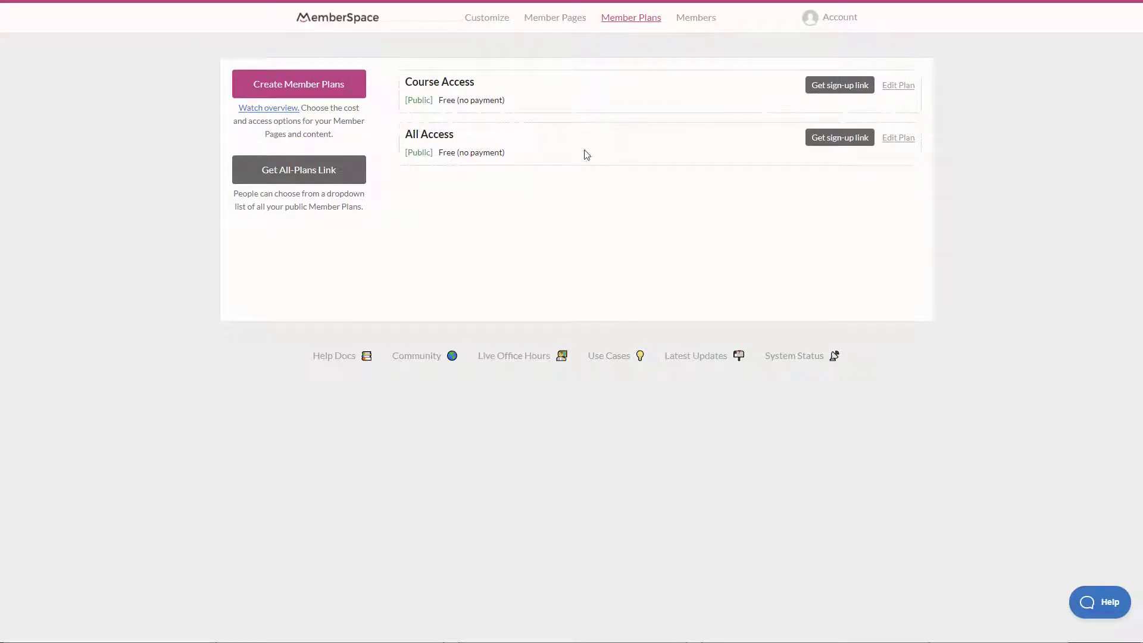
{"action": "left_click", "coordinate": [902, 143]}
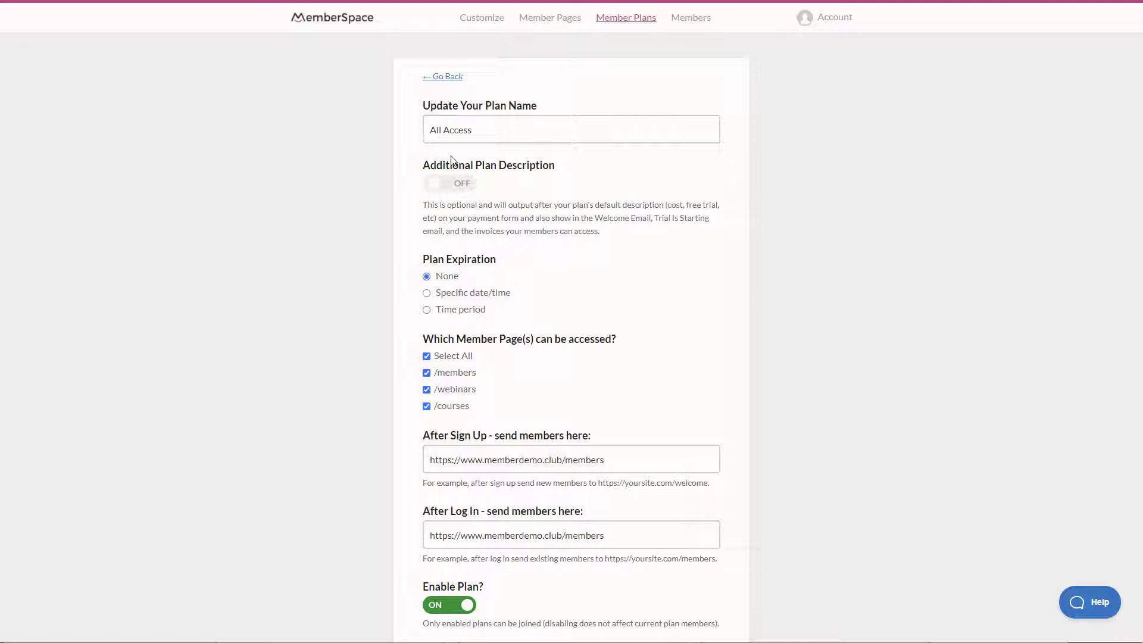
{"action": "scroll", "coordinate": [410, 328], "scroll_direction": "down", "scroll_amount": 2}
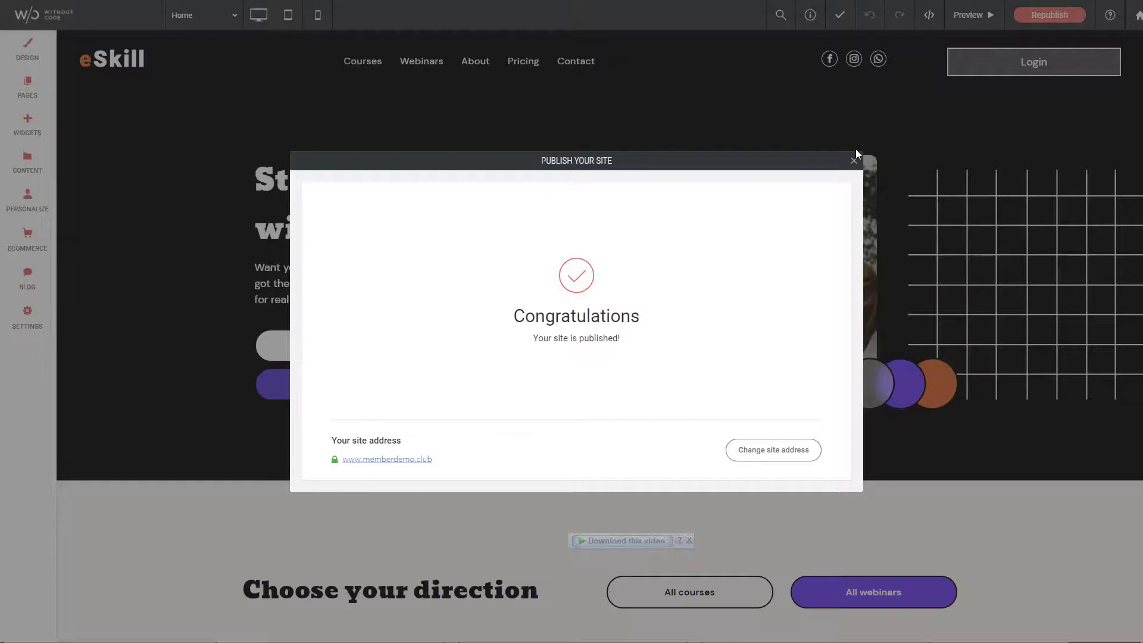
- Switch the editor to the Members page and scroll through its sections
{"action": "left_click", "coordinate": [853, 159]}
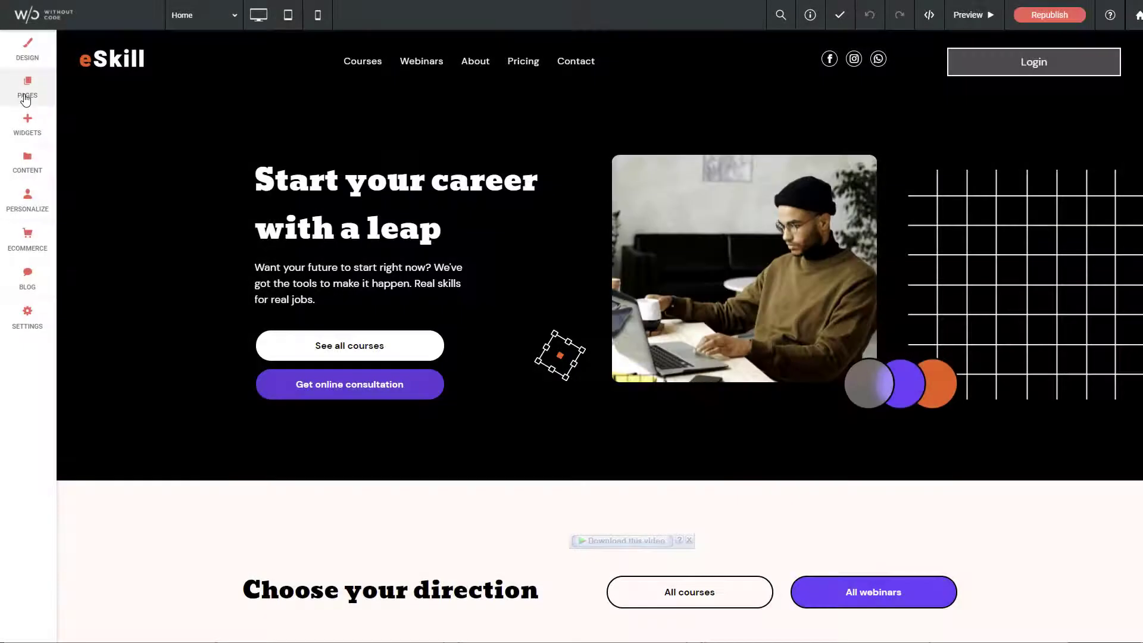
{"action": "left_click", "coordinate": [27, 88]}
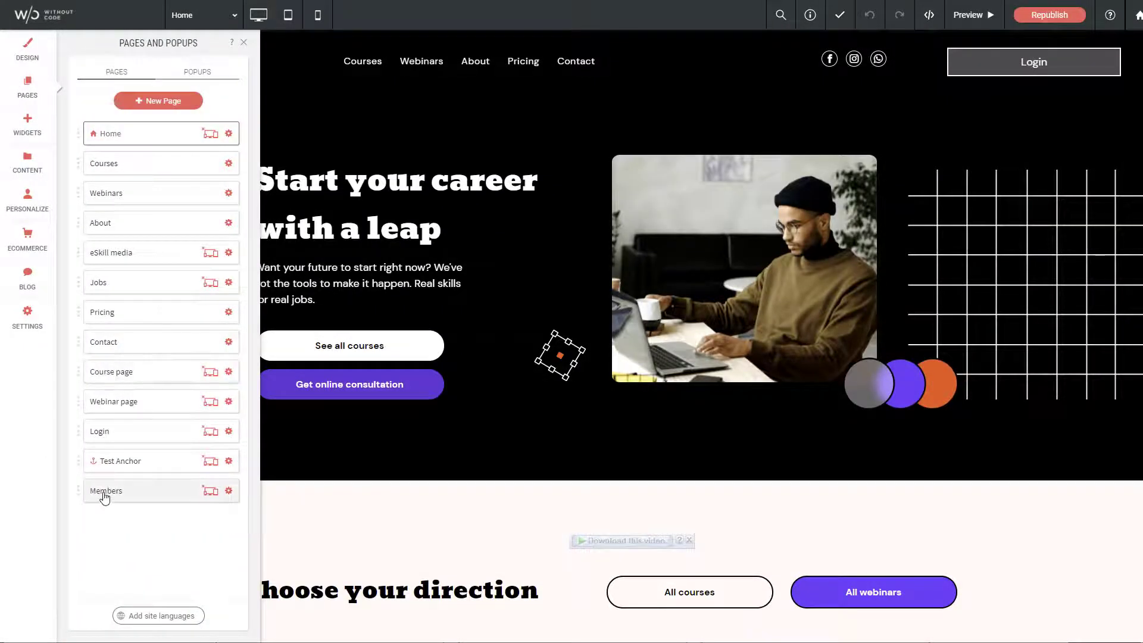
{"action": "left_click", "coordinate": [104, 491]}
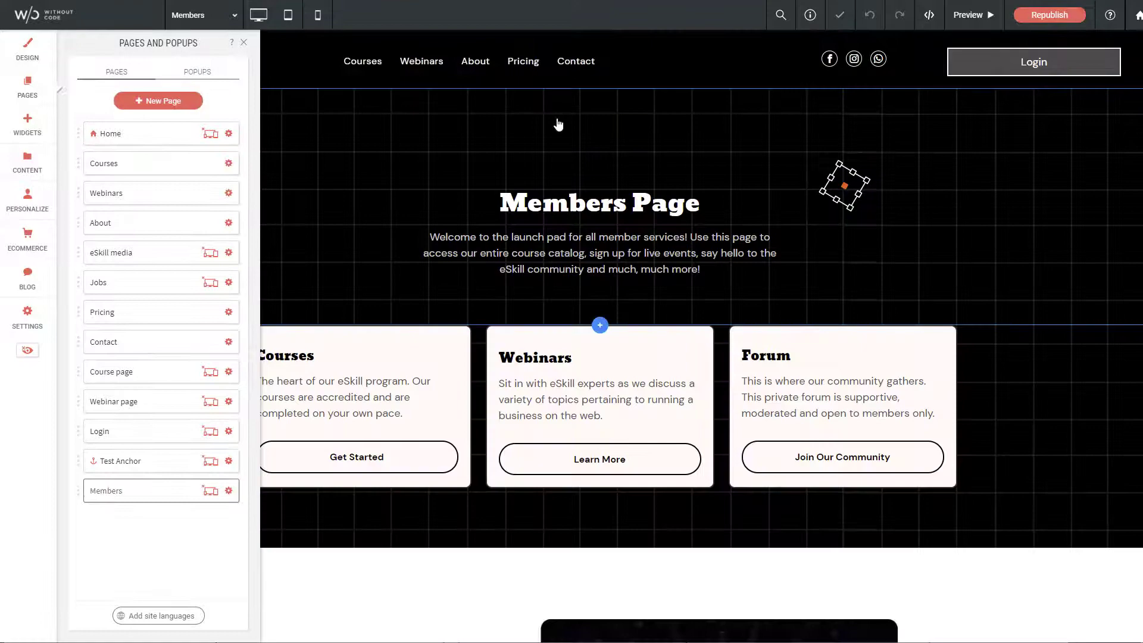
{"action": "scroll", "coordinate": [495, 364], "scroll_direction": "down", "scroll_amount": 10}
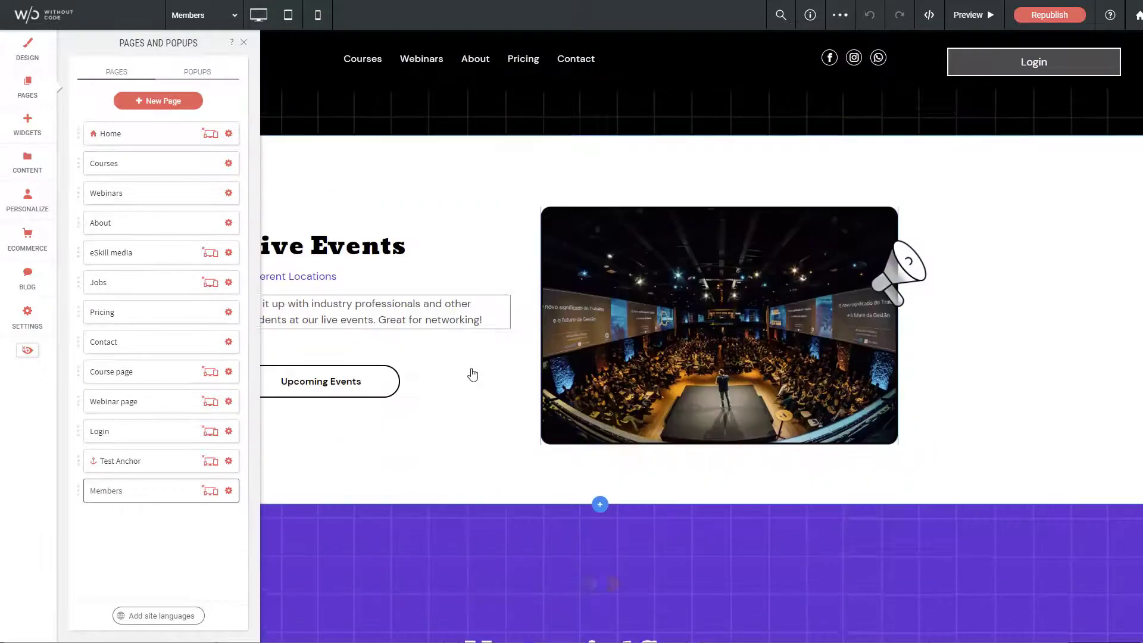
{"action": "scroll", "coordinate": [462, 372], "scroll_direction": "up", "scroll_amount": 10}
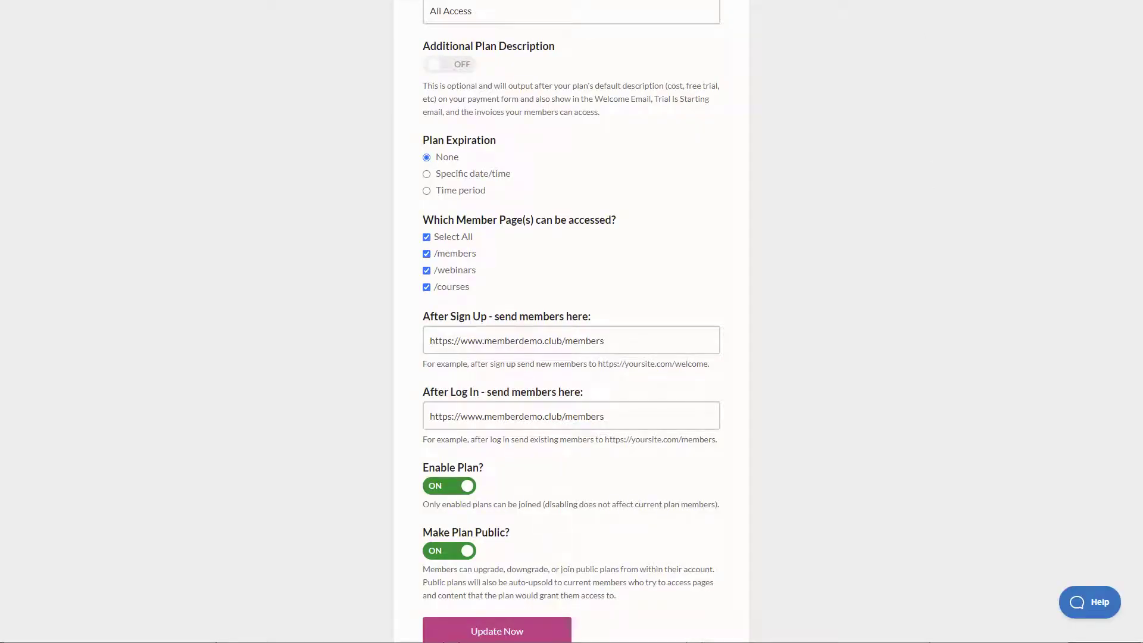
- Go to MemberSpace's Customize > General Options settings
{"action": "scroll", "coordinate": [663, 258], "scroll_direction": "up", "scroll_amount": 2}
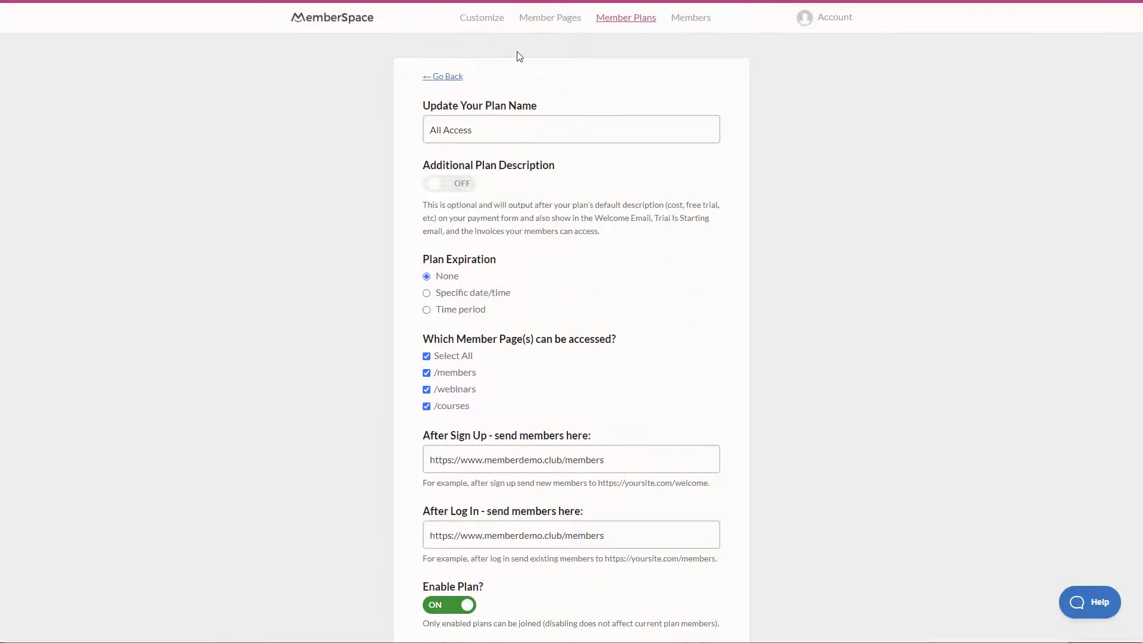
{"action": "left_click", "coordinate": [475, 19]}
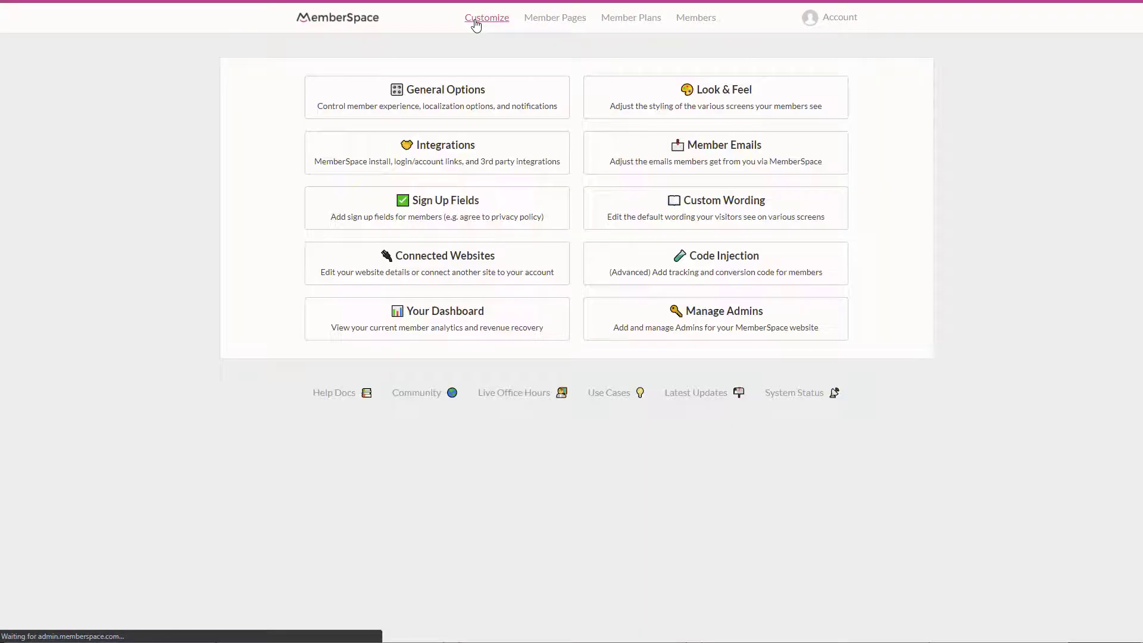
{"action": "left_click", "coordinate": [447, 99]}
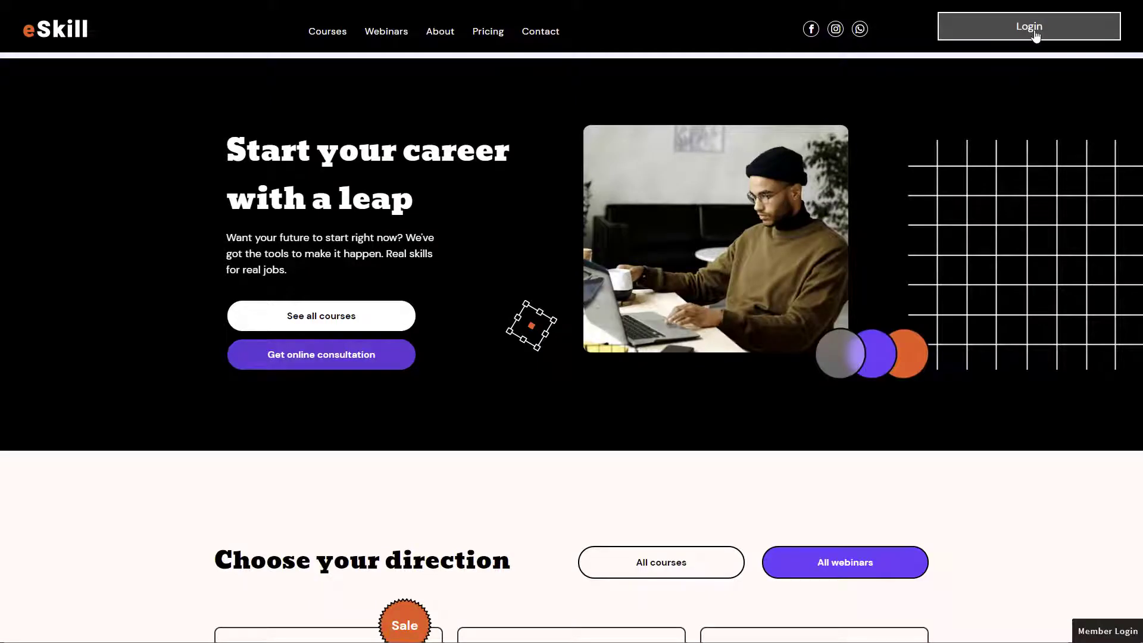
- Open the live site's login popup, then enable the Create Account button in the login form
{"action": "left_click", "coordinate": [1032, 37]}
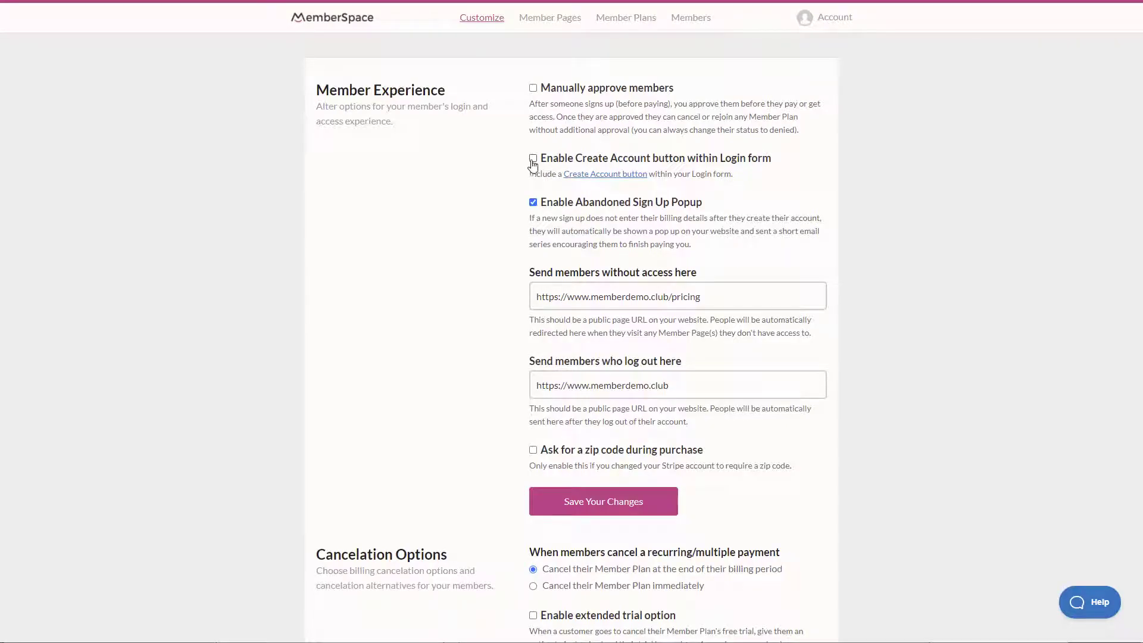
{"action": "left_click", "coordinate": [533, 158]}
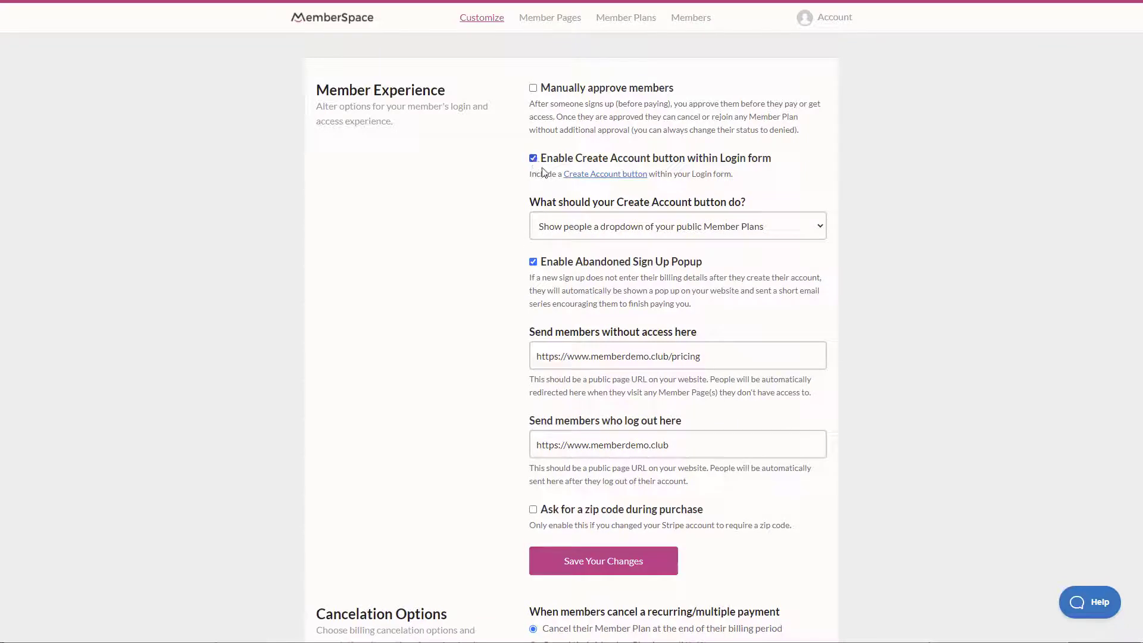
- Choose 'Show people a dropdown of your public Member Plans' for Create Account and save the changes
{"action": "left_click", "coordinate": [677, 234]}
{"action": "left_click", "coordinate": [634, 248]}
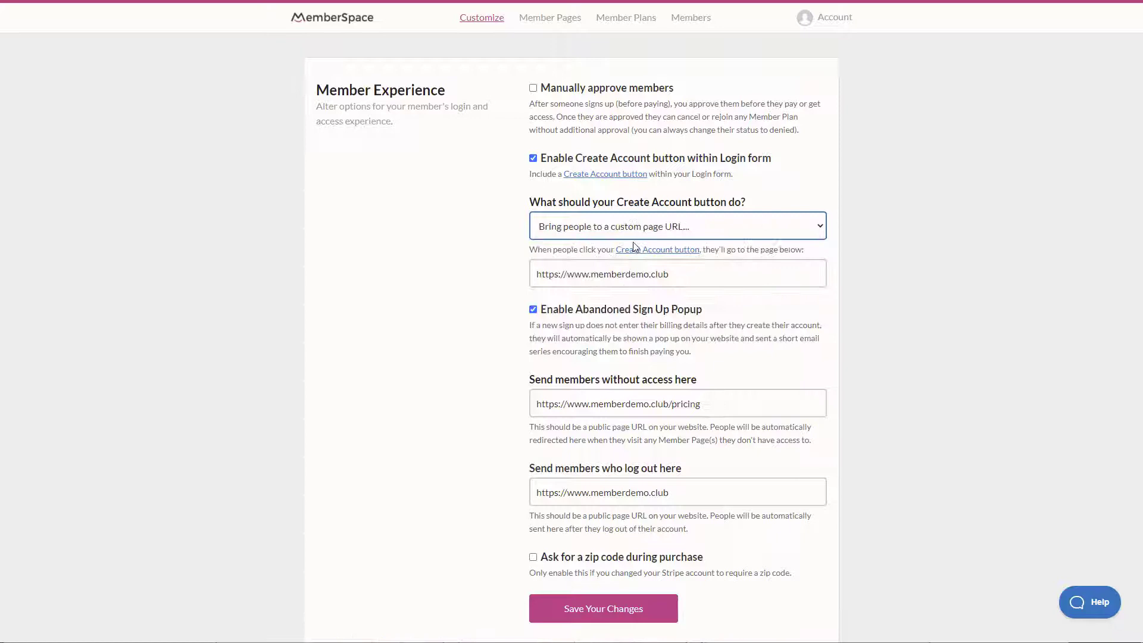
{"action": "left_click", "coordinate": [655, 234]}
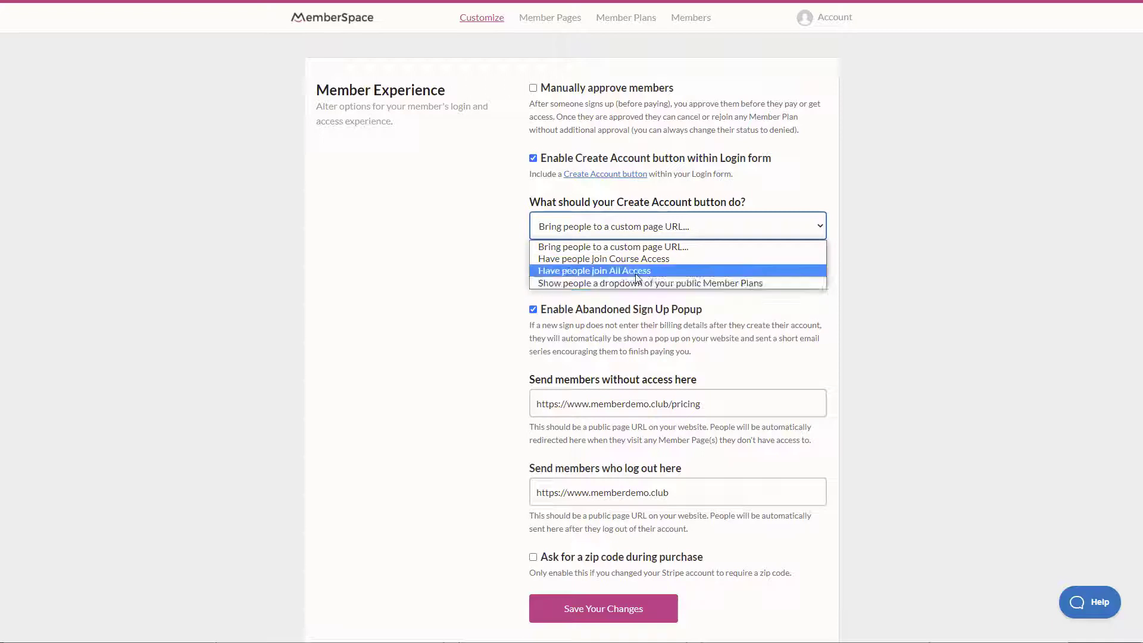
{"action": "left_click", "coordinate": [604, 284]}
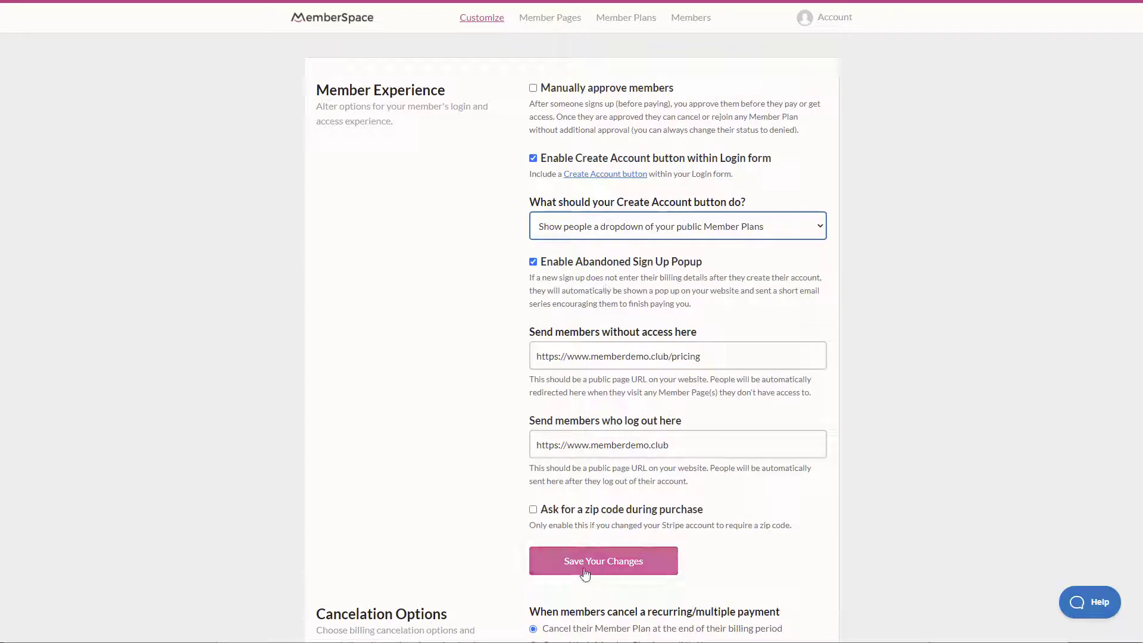
{"action": "left_click", "coordinate": [583, 570]}
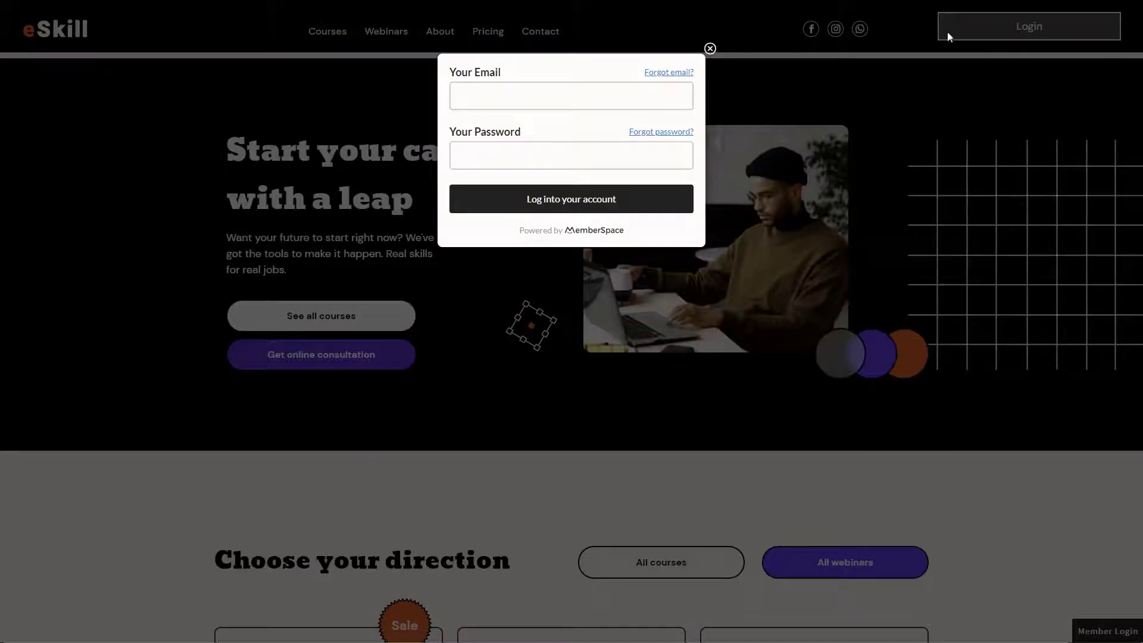
- Reload the eSkill live site and open the MemberSpace login popup's Create Account sign-up form
{"action": "left_click", "coordinate": [710, 48]}
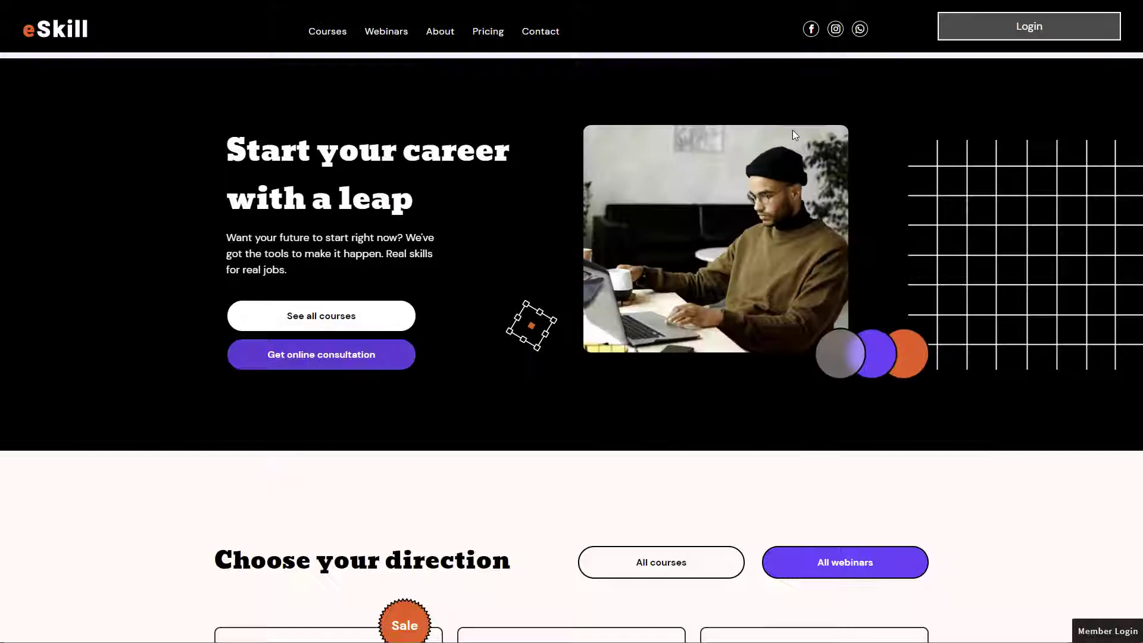
{"action": "key", "text": "F5"}
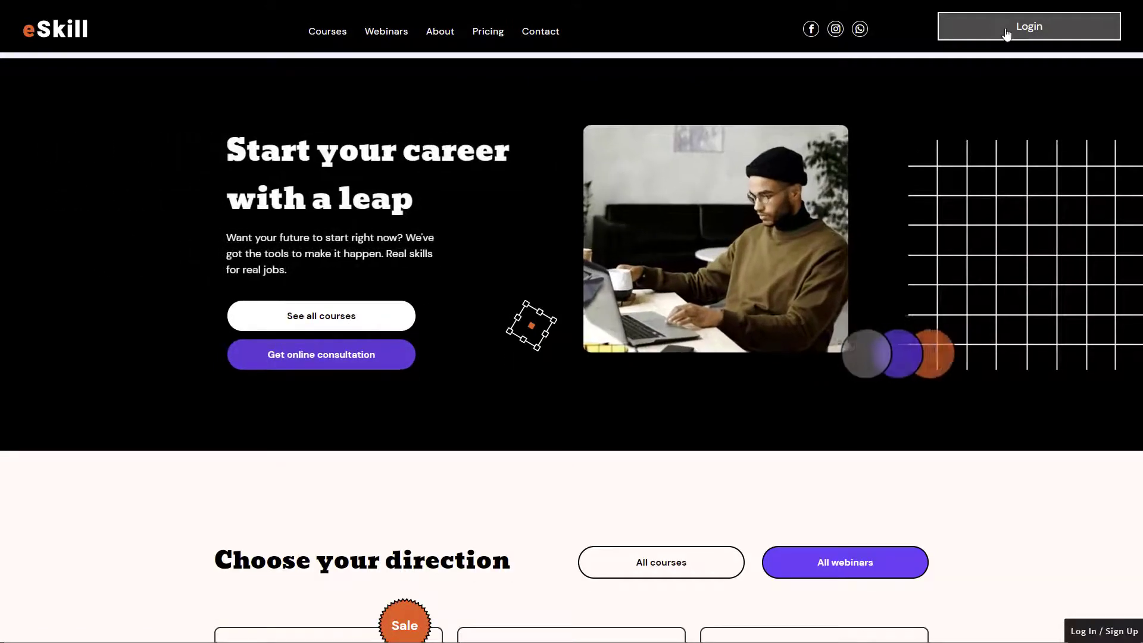
{"action": "left_click", "coordinate": [1005, 33]}
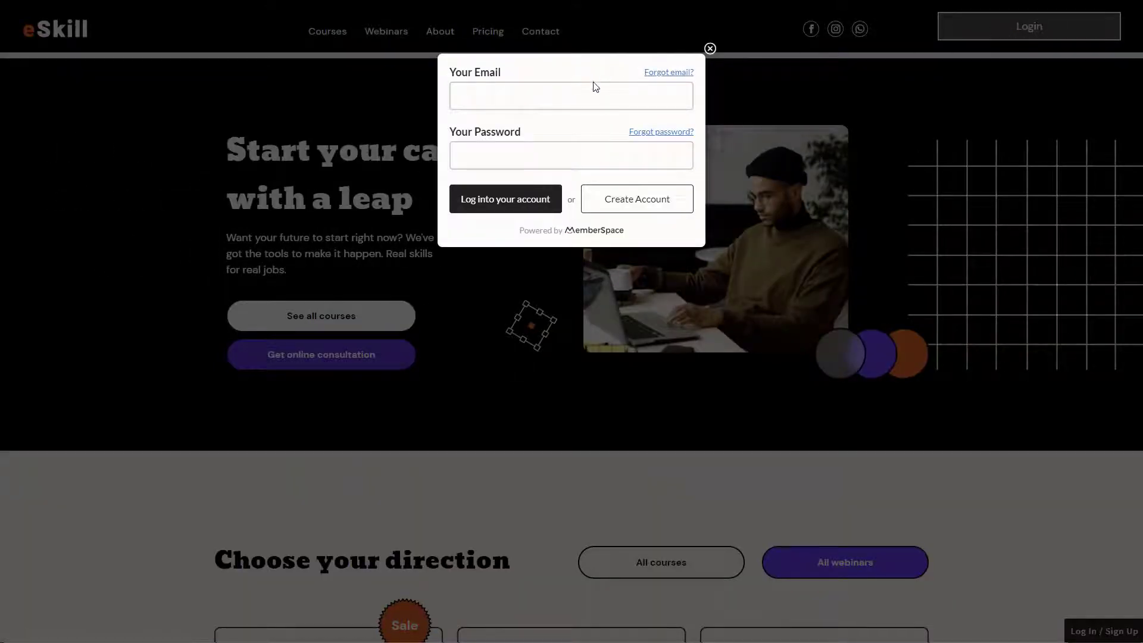
{"action": "left_click", "coordinate": [640, 202]}
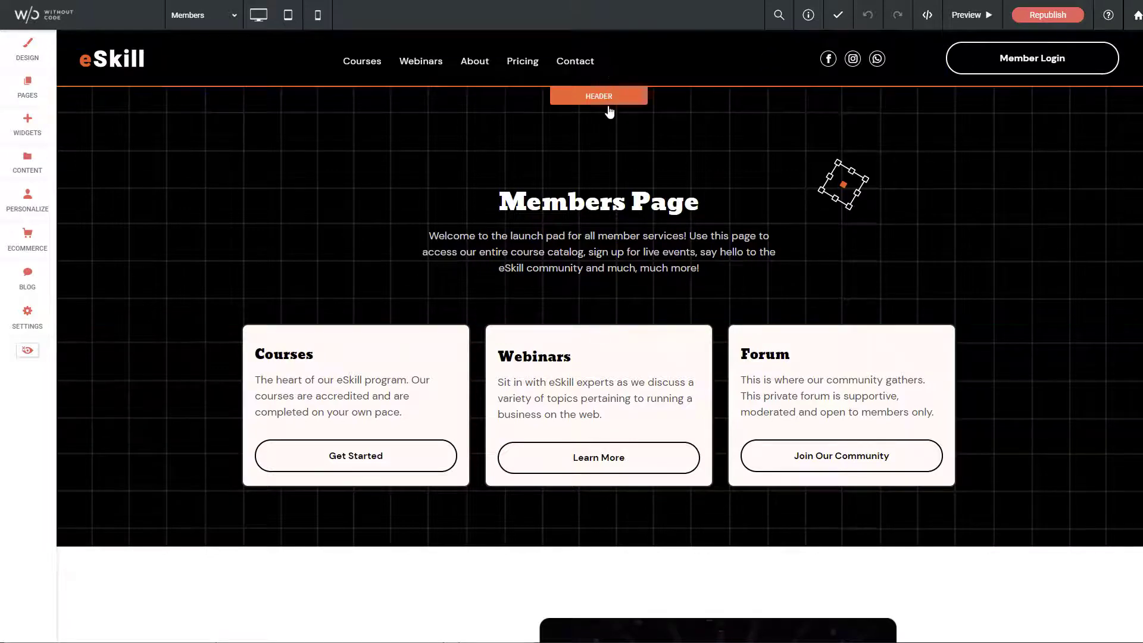
{"action": "left_click", "coordinate": [601, 96]}
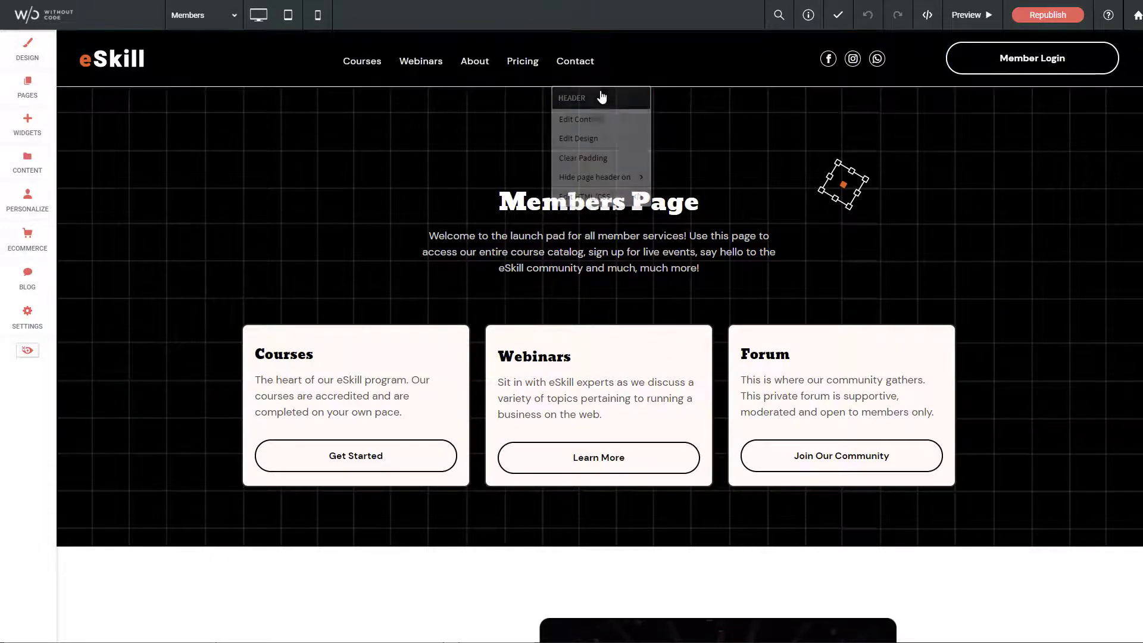
{"action": "left_click", "coordinate": [592, 138]}
{"action": "scroll", "coordinate": [198, 363], "scroll_direction": "down", "scroll_amount": 10}
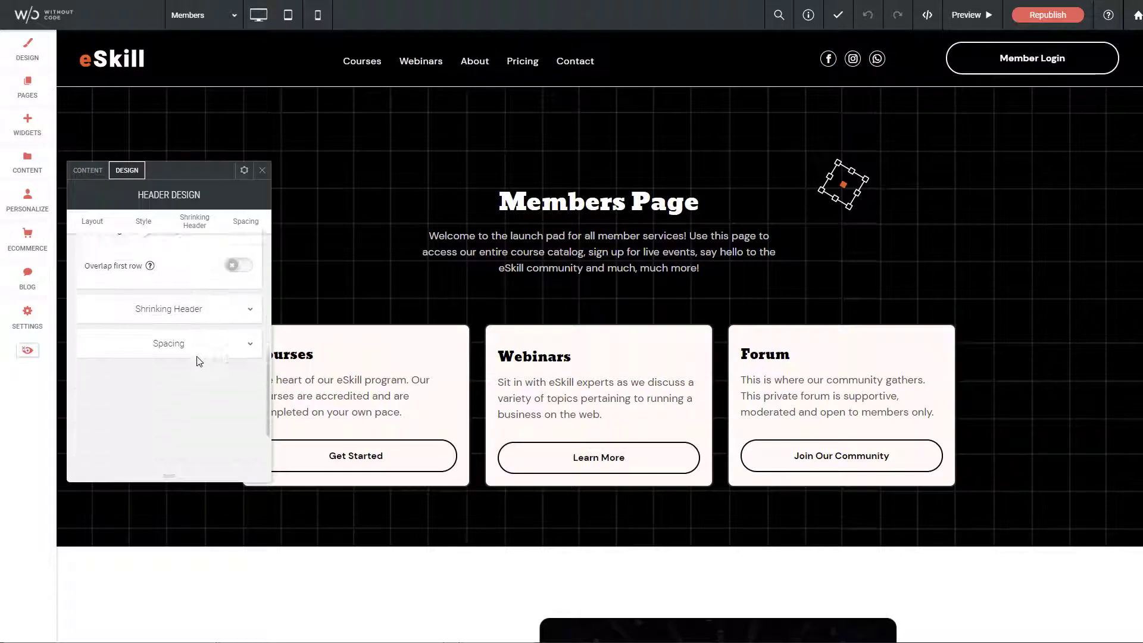
{"action": "left_click", "coordinate": [174, 285]}
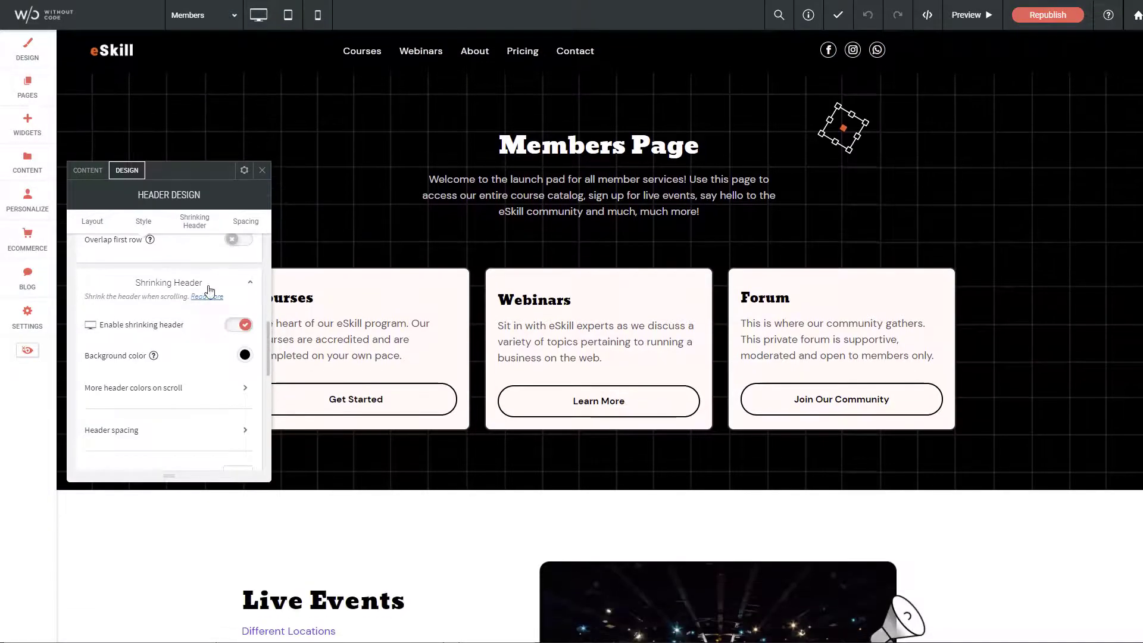
{"action": "left_click", "coordinate": [262, 171]}
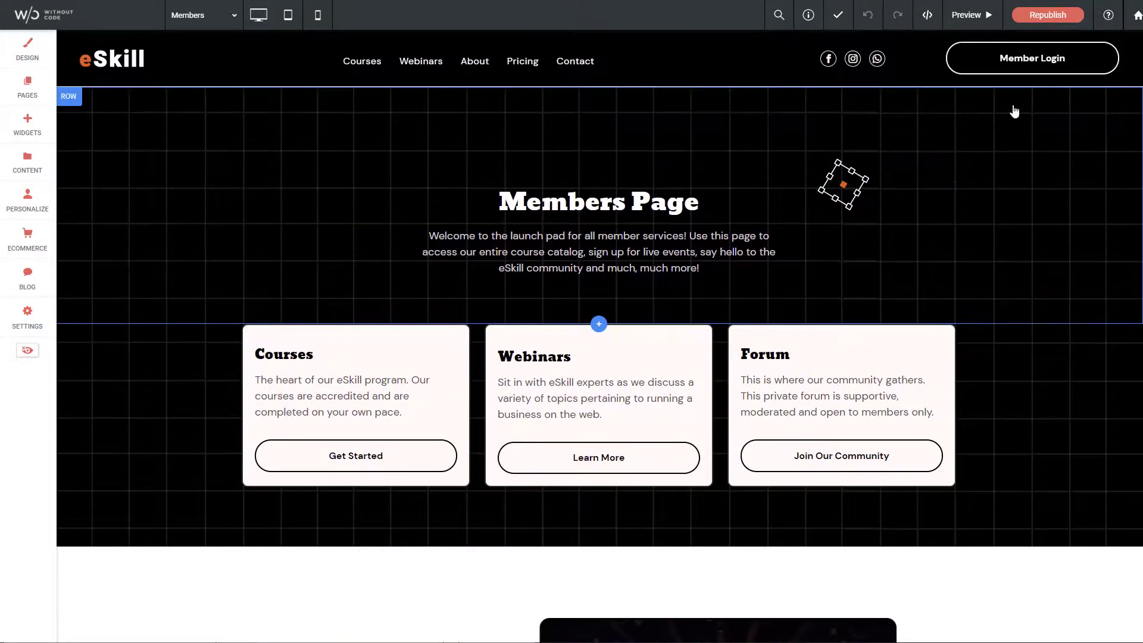
{"action": "scroll", "coordinate": [599, 357], "scroll_direction": "down", "scroll_amount": 3}
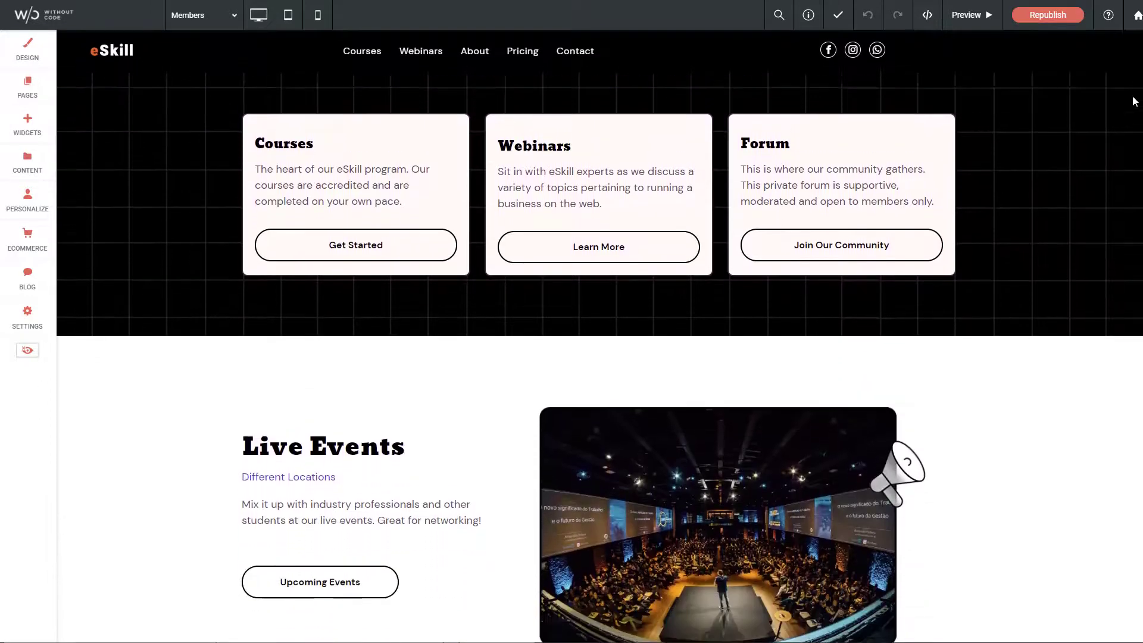
{"action": "scroll", "coordinate": [598, 357], "scroll_direction": "up", "scroll_amount": 5}
{"action": "scroll", "coordinate": [1138, 52], "scroll_direction": "down", "scroll_amount": 2}
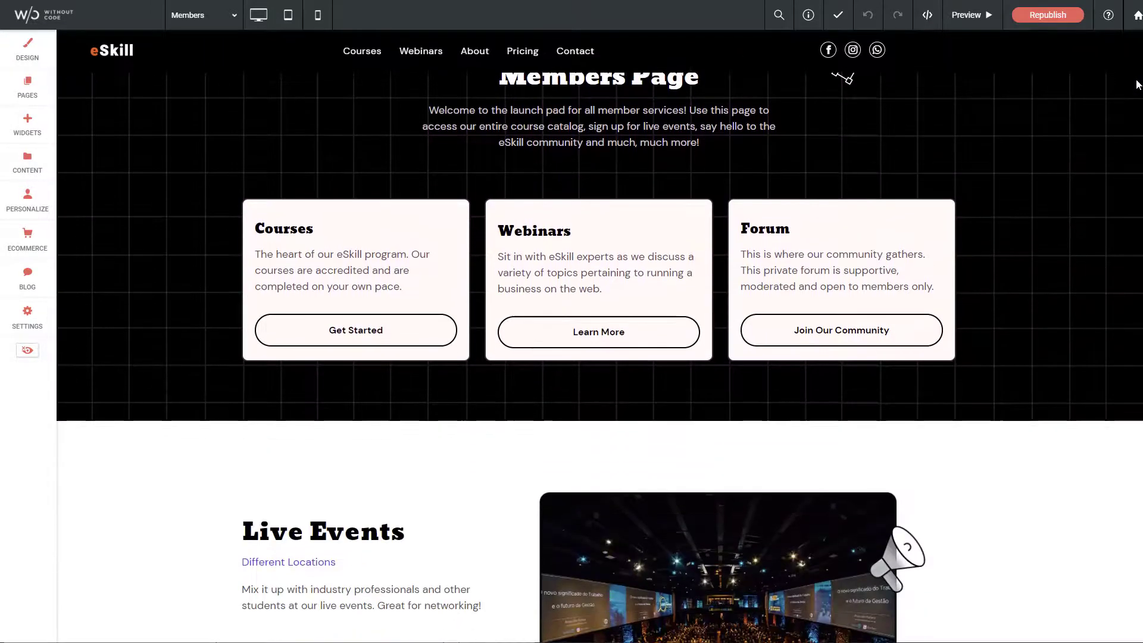
{"action": "scroll", "coordinate": [1138, 52], "scroll_direction": "up", "scroll_amount": 2}
{"action": "scroll", "coordinate": [1056, 120], "scroll_direction": "down", "scroll_amount": 4}
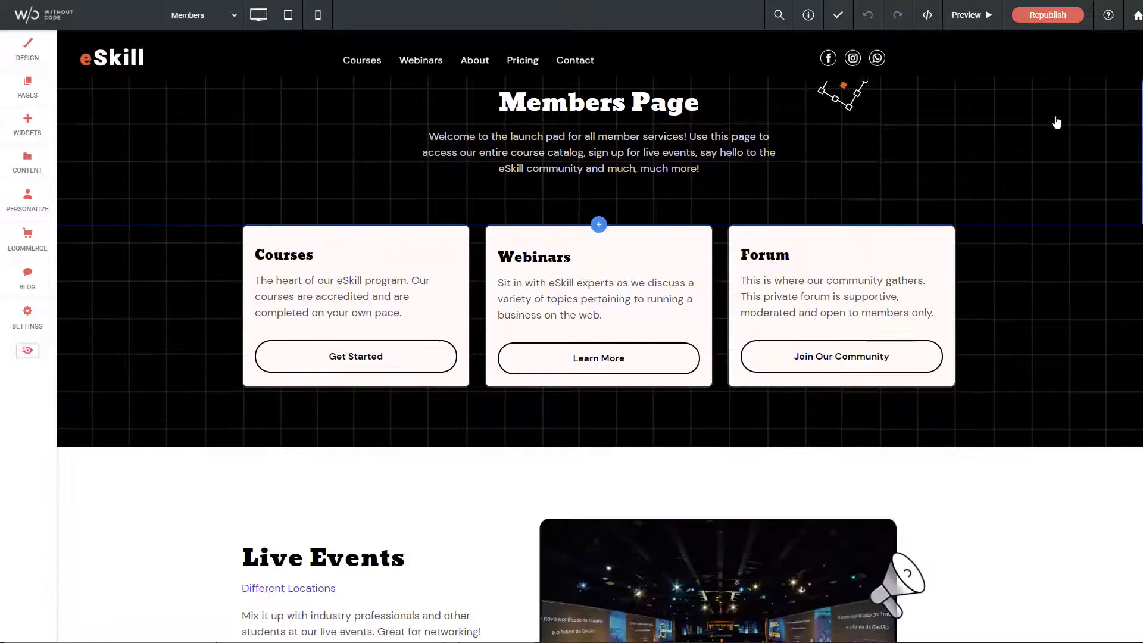
{"action": "scroll", "coordinate": [1054, 102], "scroll_direction": "up", "scroll_amount": 4}
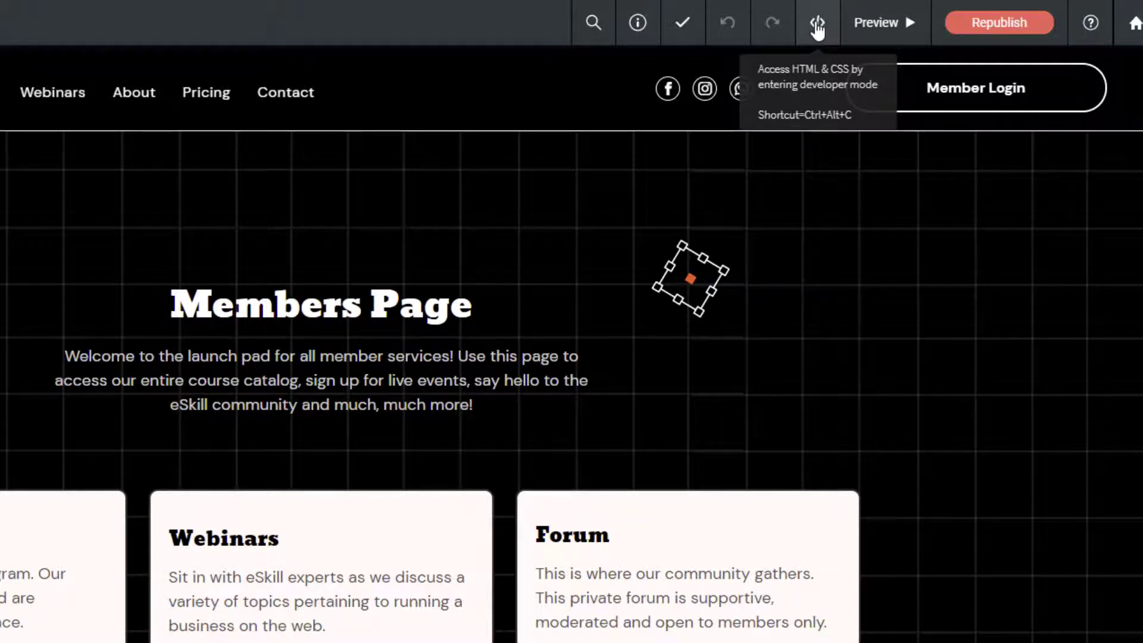
- Append a display: block !important rule for the header login widget to header-footer.css and save
{"action": "left_click", "coordinate": [817, 25]}
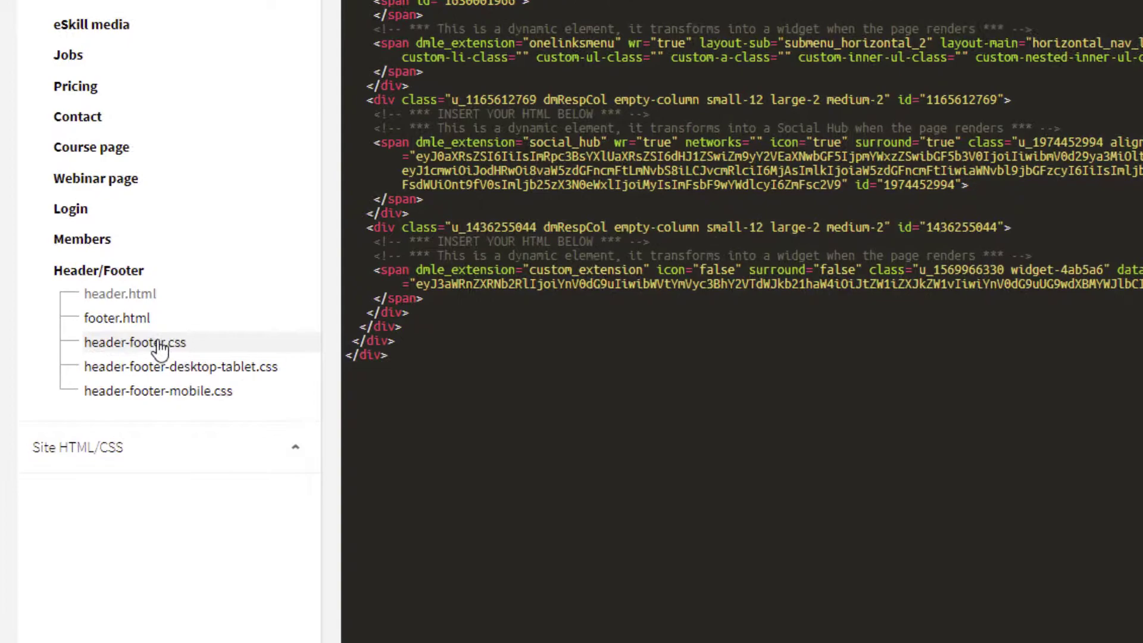
{"action": "left_click", "coordinate": [147, 351]}
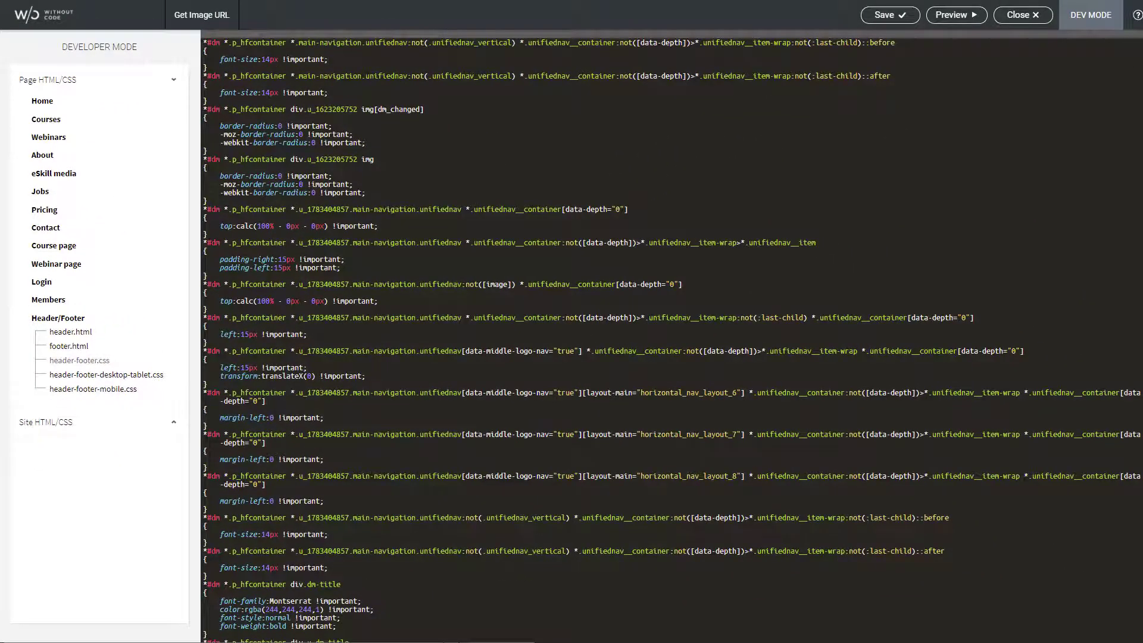
{"action": "scroll", "coordinate": [449, 34], "scroll_direction": "down", "scroll_amount": 10}
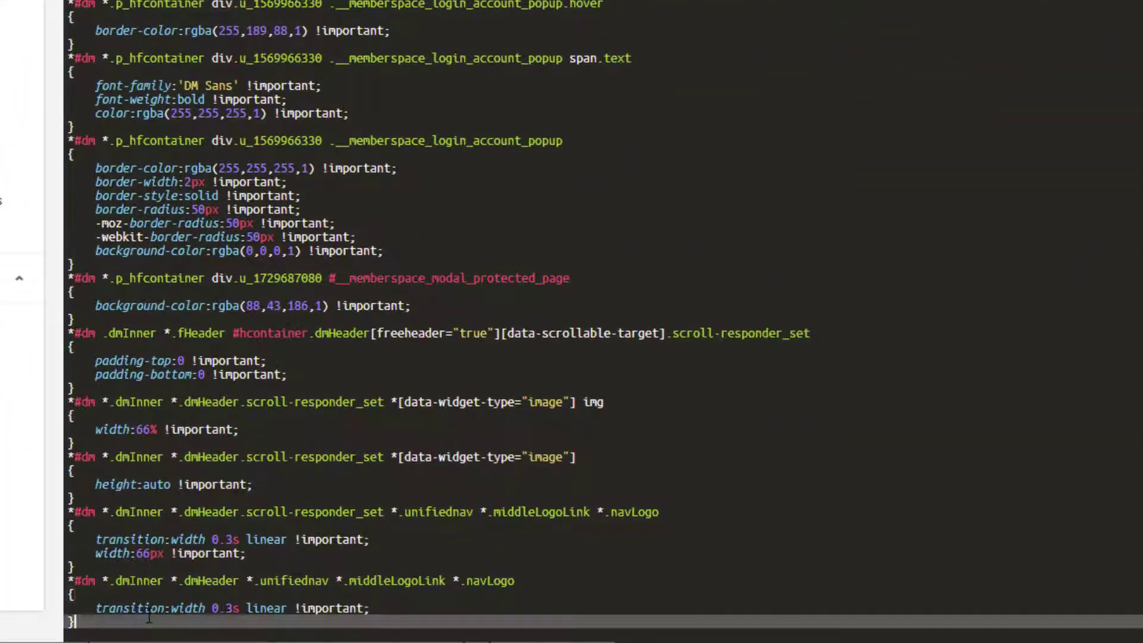
{"action": "key", "text": "Return"}
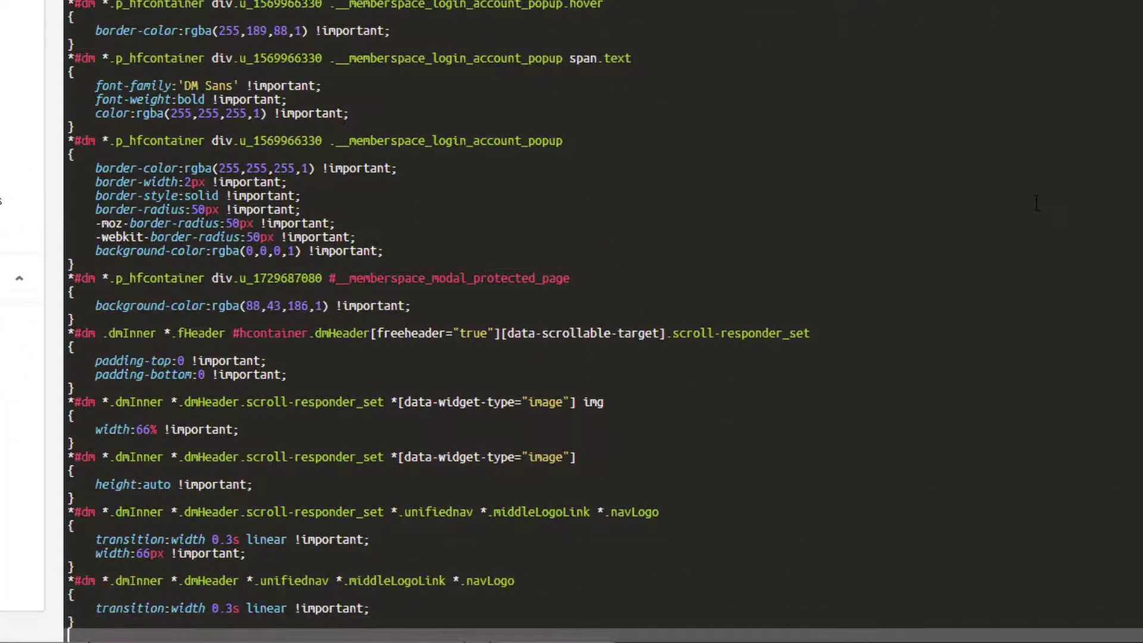
{"action": "type", "text": "#dm #site_content .dmHeader[data-scrollable-target].scroll-responder_set .widget-4ab5a6 {display: block !important;}"}
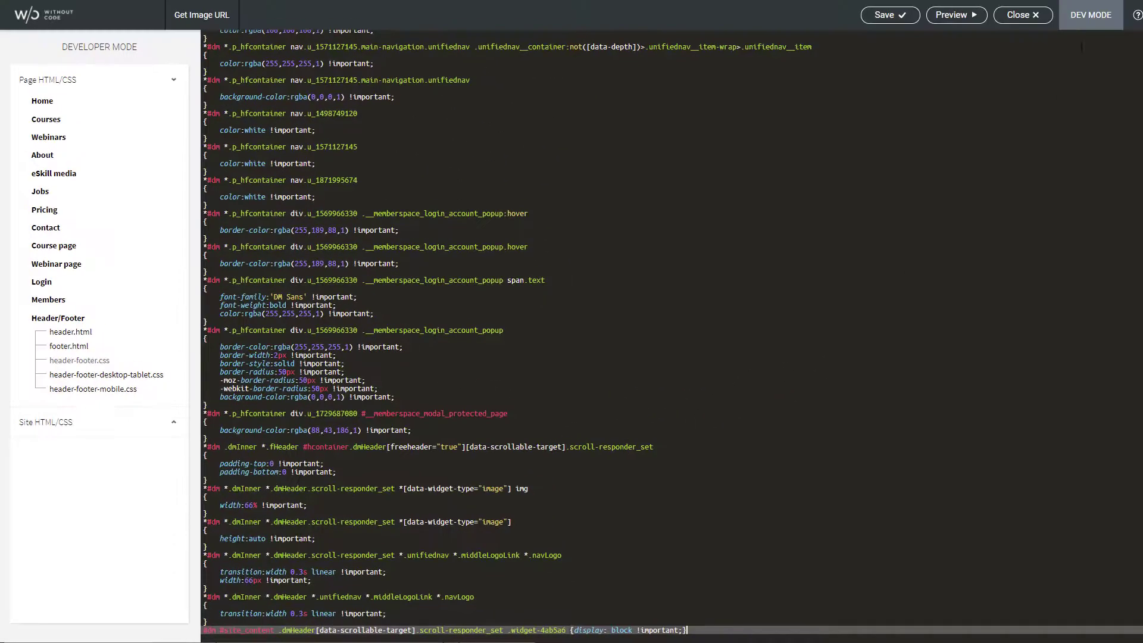
{"action": "left_click", "coordinate": [876, 20]}
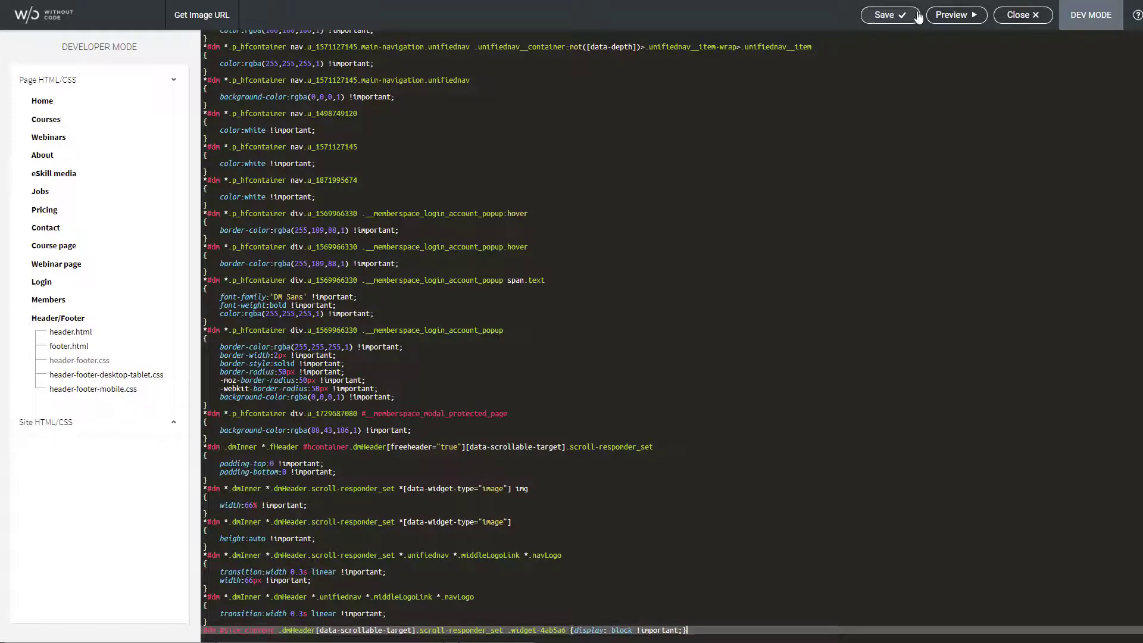
{"action": "left_click", "coordinate": [1031, 18]}
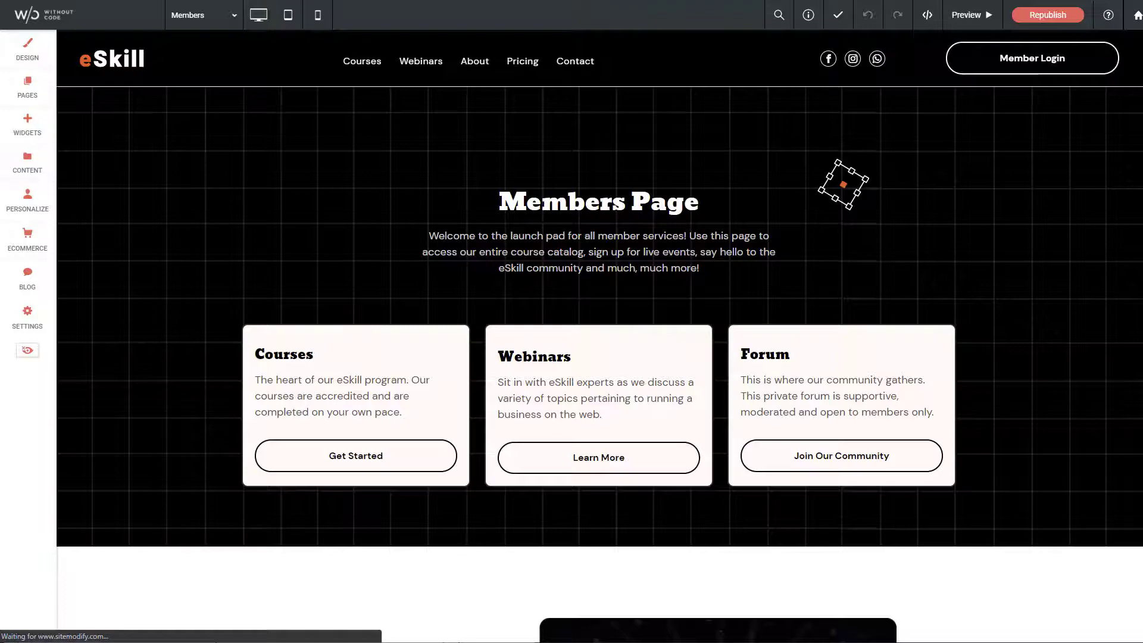
{"action": "scroll", "coordinate": [843, 185], "scroll_direction": "down", "scroll_amount": 6}
{"action": "scroll", "coordinate": [843, 184], "scroll_direction": "up", "scroll_amount": 2}
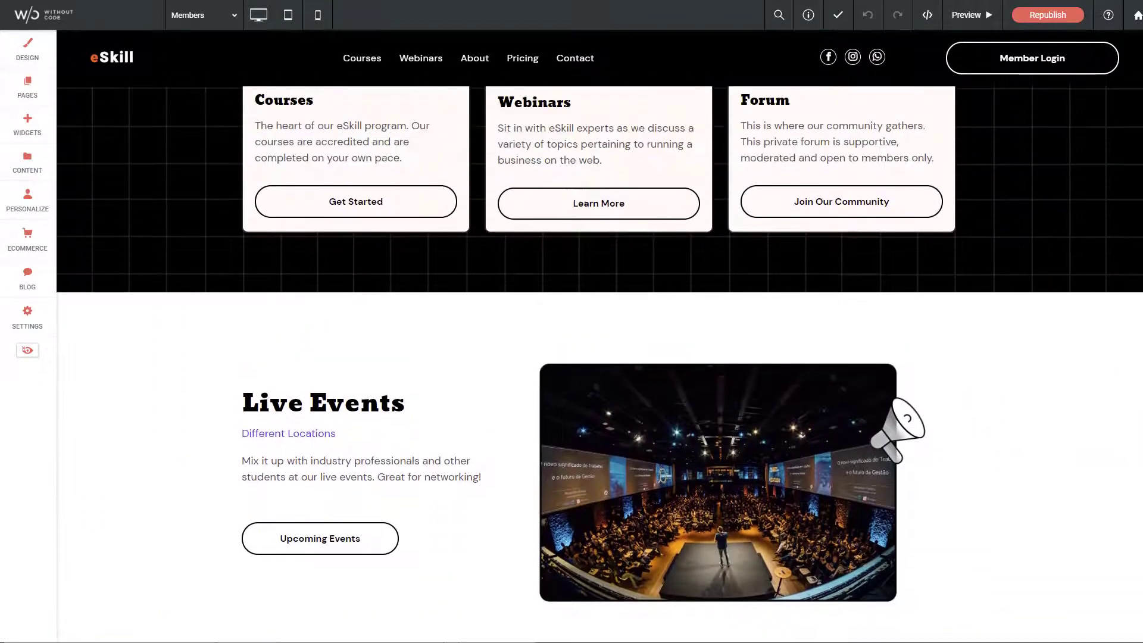
{"action": "scroll", "coordinate": [599, 336], "scroll_direction": "up", "scroll_amount": 4}
{"action": "scroll", "coordinate": [599, 336], "scroll_direction": "down", "scroll_amount": 4}
{"action": "scroll", "coordinate": [598, 336], "scroll_direction": "up", "scroll_amount": 2}
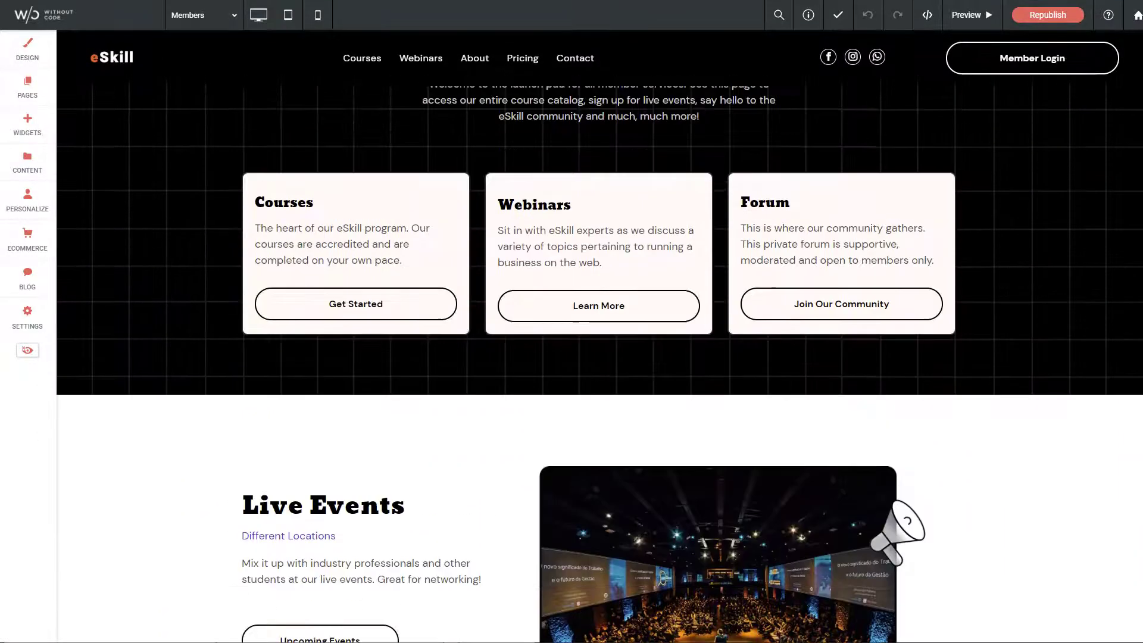
{"action": "scroll", "coordinate": [842, 184], "scroll_direction": "up", "scroll_amount": 3}
{"action": "scroll", "coordinate": [599, 336], "scroll_direction": "down", "scroll_amount": 4}
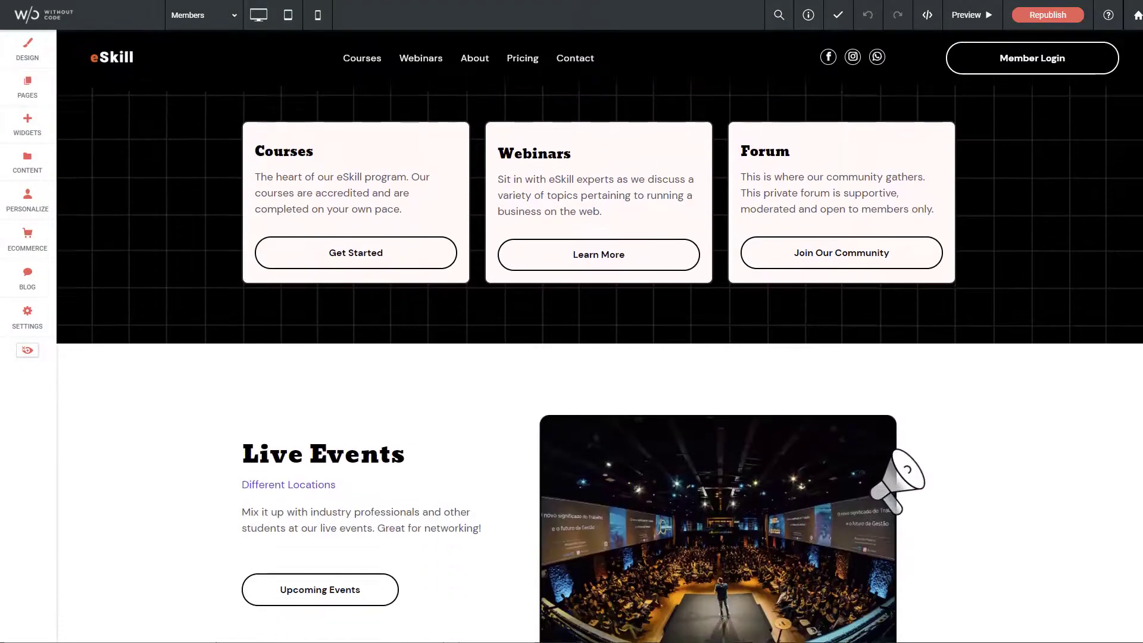
{"action": "scroll", "coordinate": [598, 336], "scroll_direction": "up", "scroll_amount": 4}
{"action": "scroll", "coordinate": [598, 336], "scroll_direction": "down", "scroll_amount": 4}
{"action": "scroll", "coordinate": [599, 336], "scroll_direction": "down", "scroll_amount": 10}
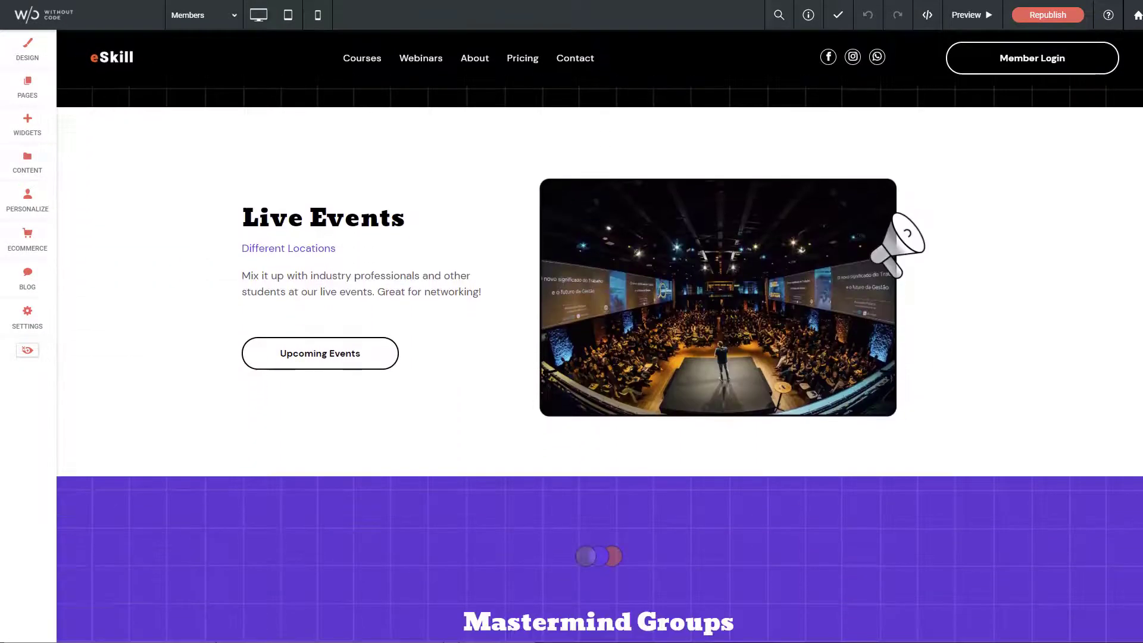
{"action": "scroll", "coordinate": [599, 336], "scroll_direction": "up", "scroll_amount": 14}
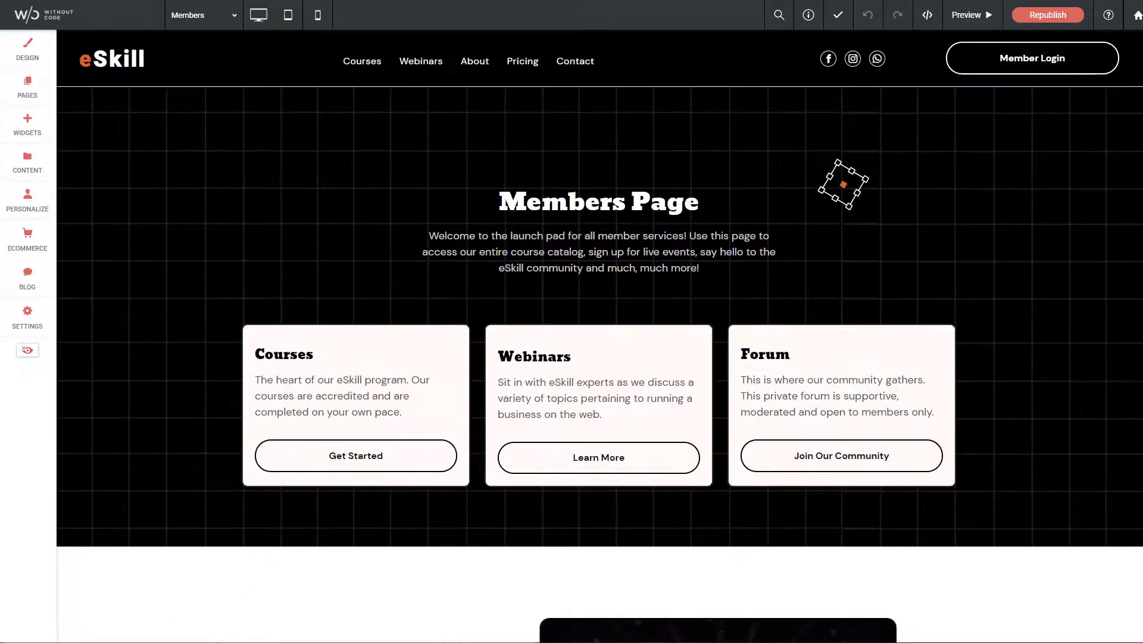